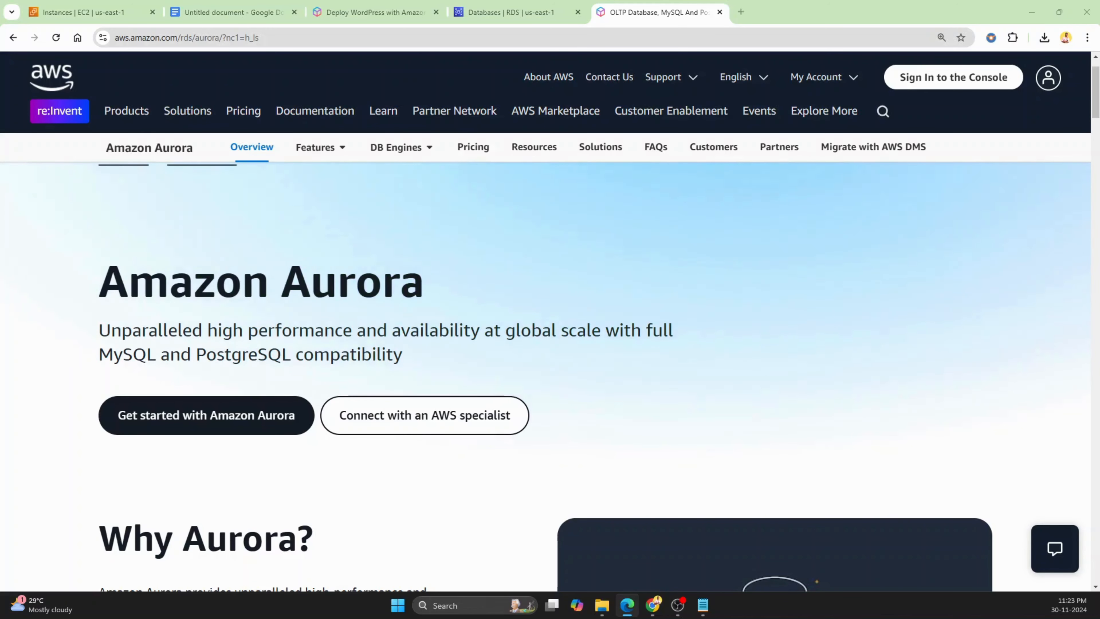
Start creating a new RDS database using Standard create and select the Aurora (MySQL Compatible) engine type
{"action": "left_click", "coordinate": [505, 12]}
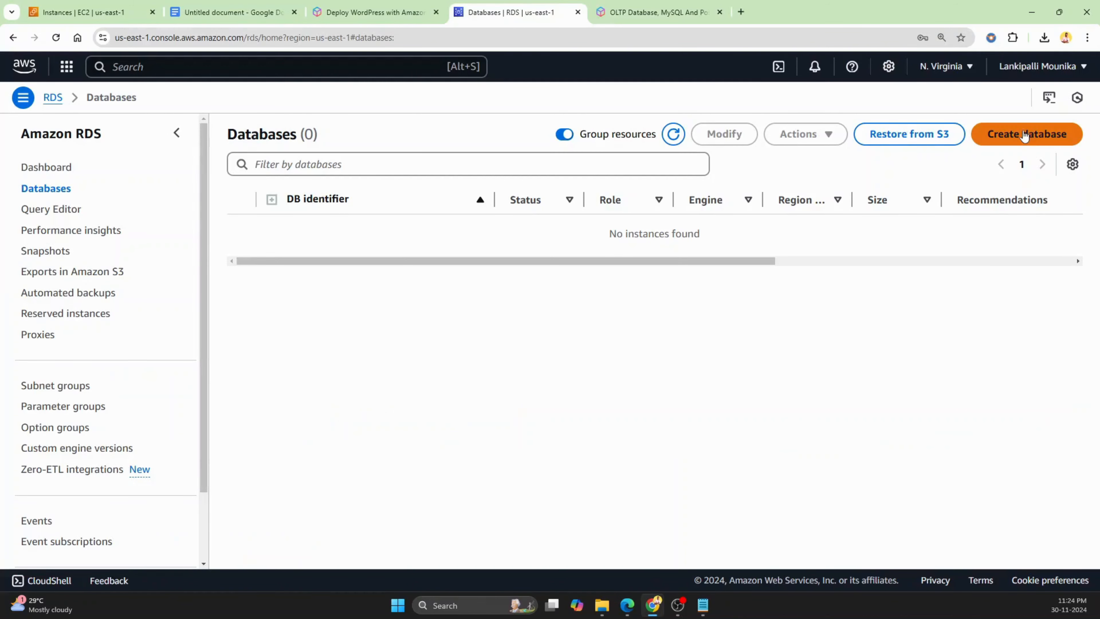
{"action": "left_click", "coordinate": [1018, 142]}
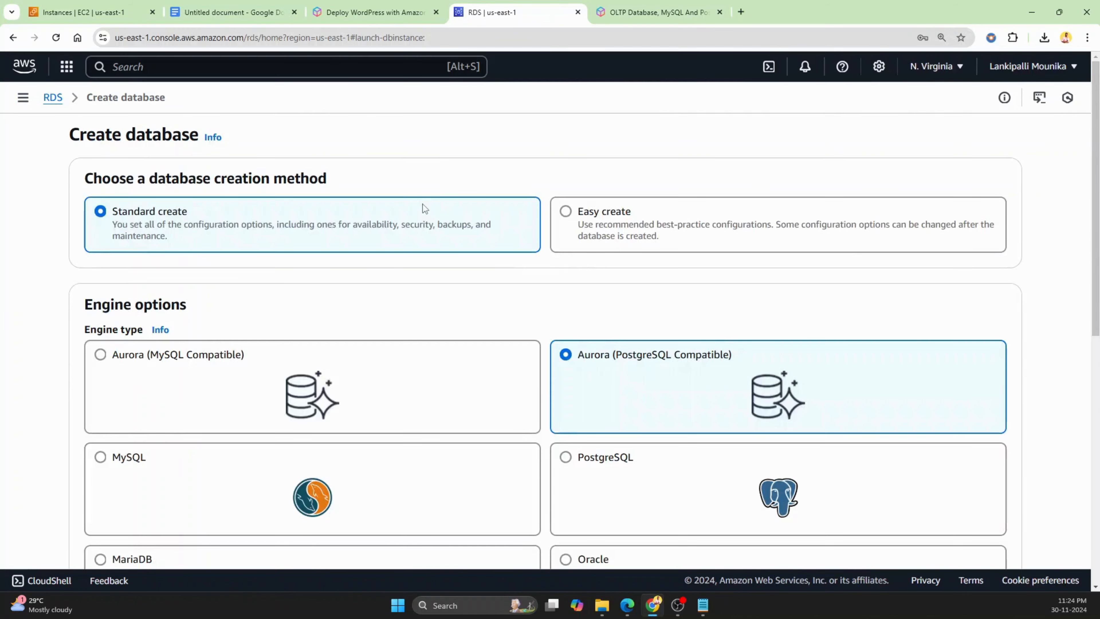
{"action": "scroll", "coordinate": [49, 227], "scroll_direction": "down", "scroll_amount": 5}
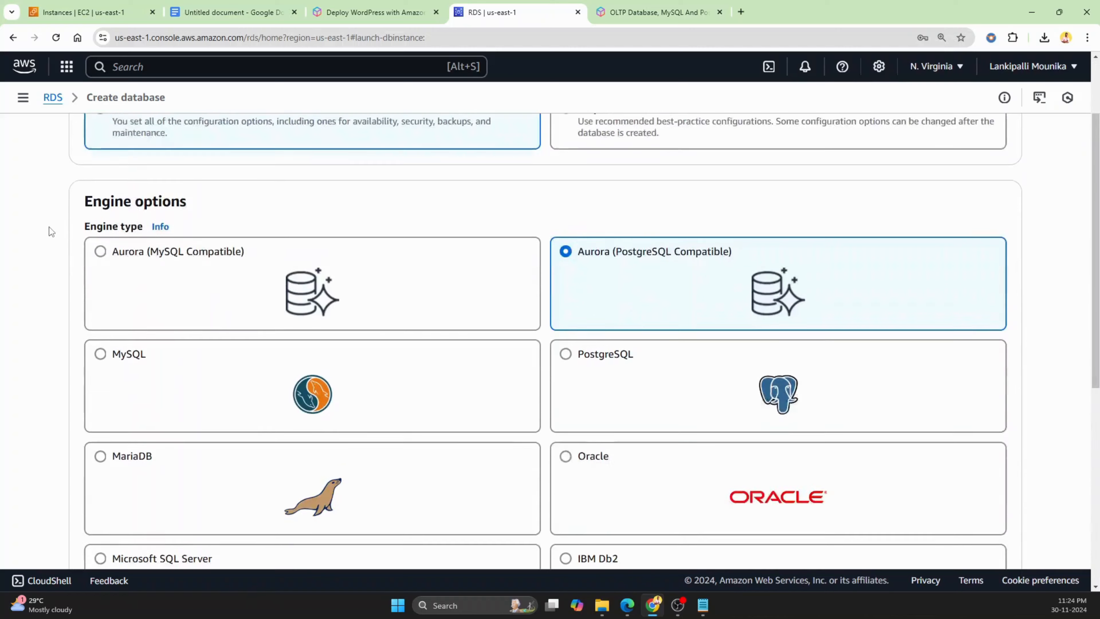
{"action": "scroll", "coordinate": [50, 225], "scroll_direction": "down", "scroll_amount": 1}
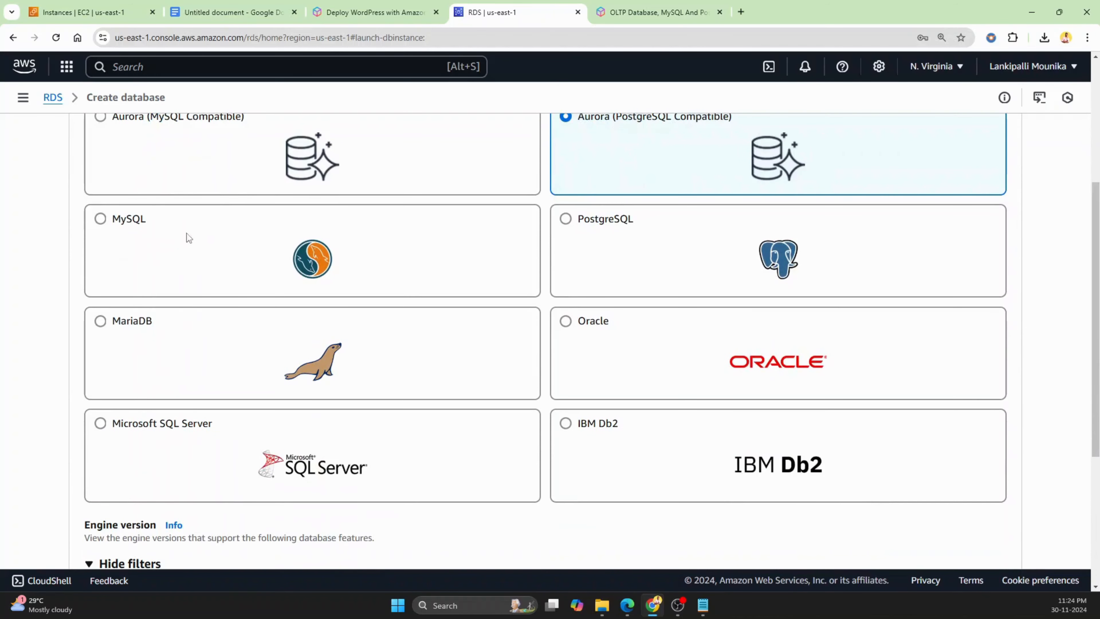
{"action": "scroll", "coordinate": [583, 281], "scroll_direction": "up", "scroll_amount": 2}
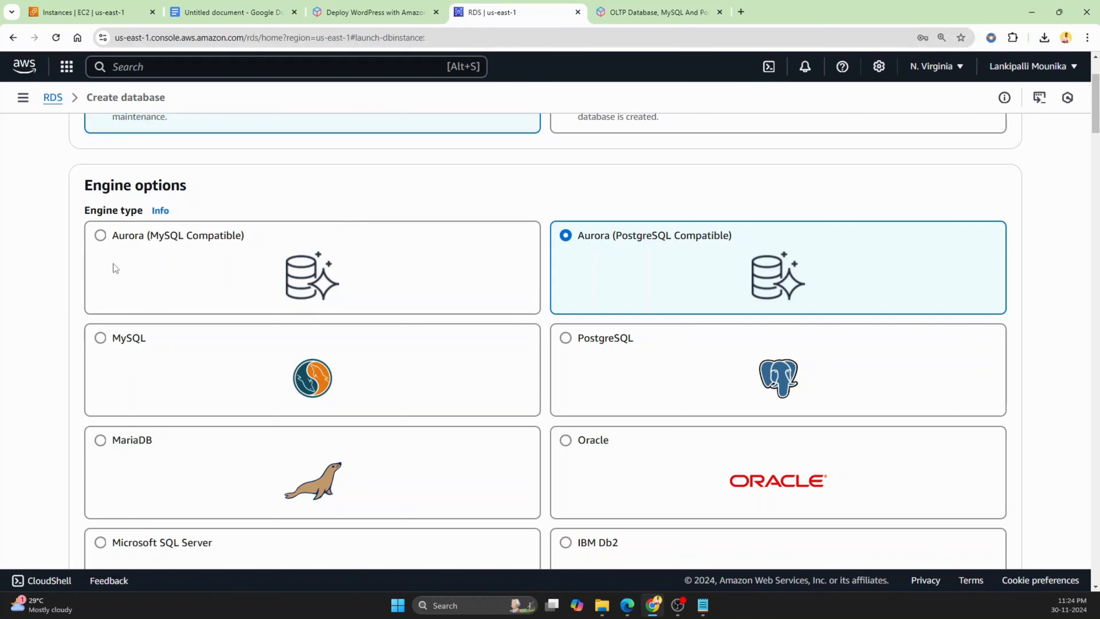
{"action": "left_click", "coordinate": [100, 240]}
{"action": "scroll", "coordinate": [275, 201], "scroll_direction": "down", "scroll_amount": 6}
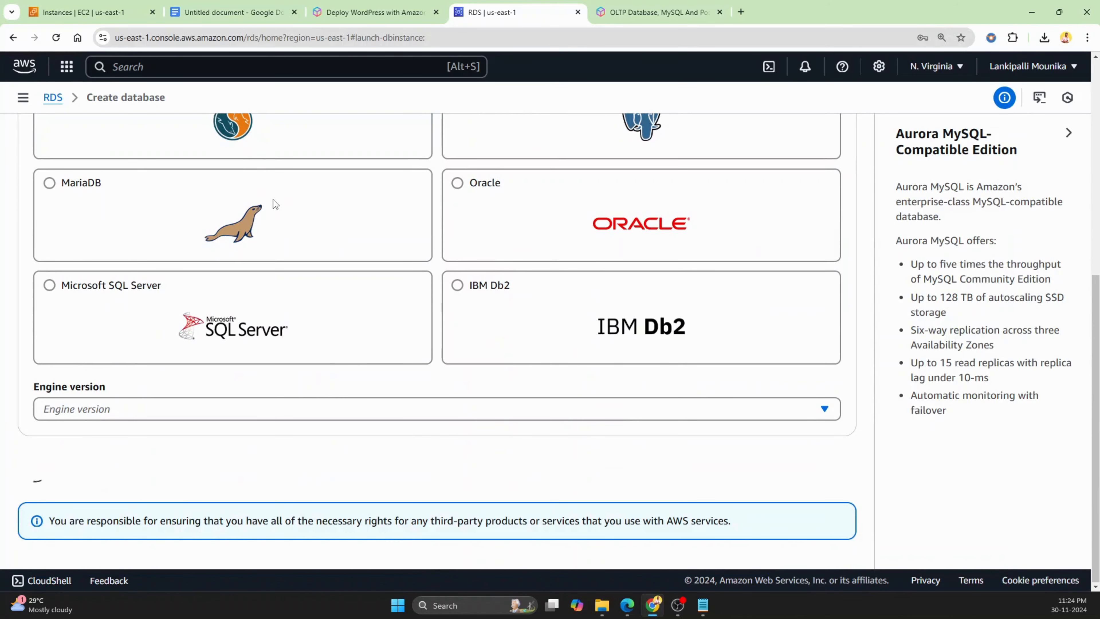
Enable RDS Extended Support and choose the Dev/Test template
{"action": "scroll", "coordinate": [273, 199], "scroll_direction": "down", "scroll_amount": 3}
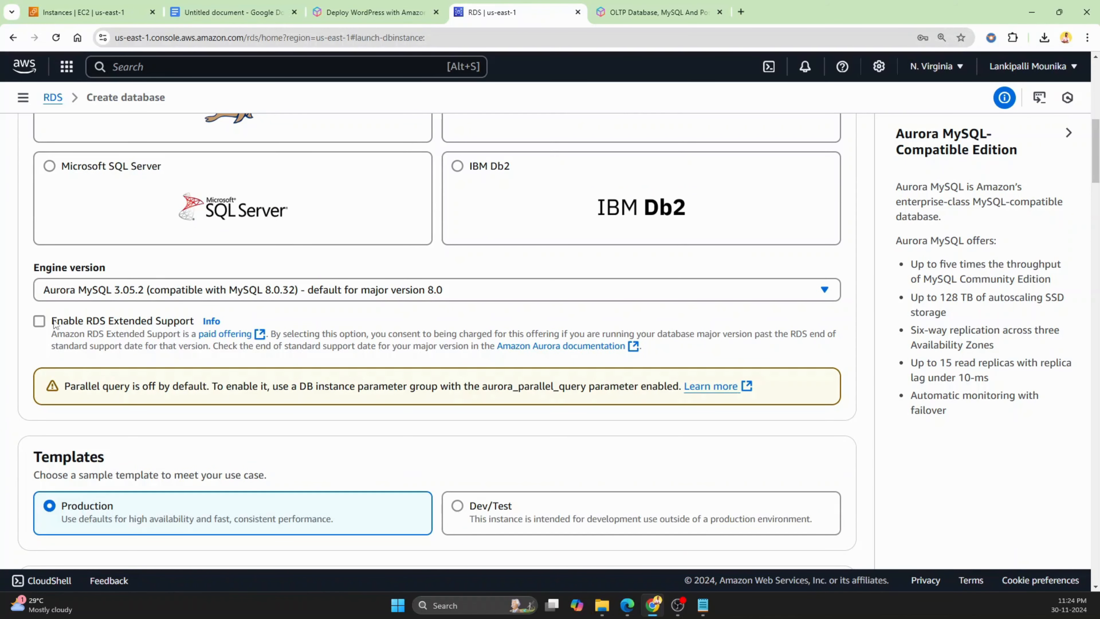
{"action": "left_click", "coordinate": [40, 321]}
{"action": "scroll", "coordinate": [26, 361], "scroll_direction": "down", "scroll_amount": 4}
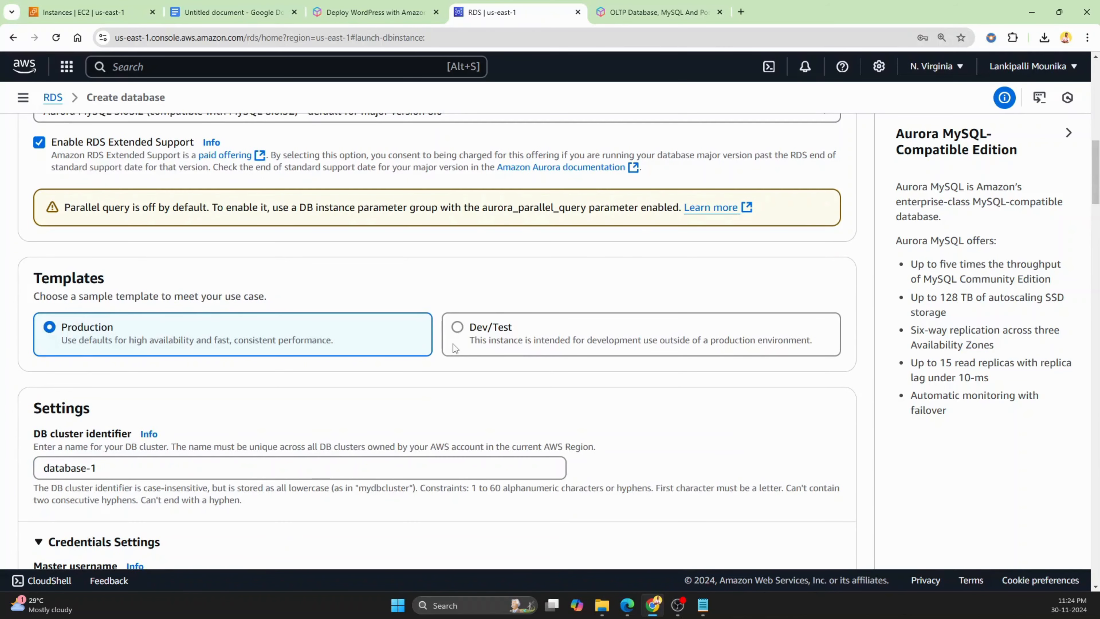
{"action": "left_click", "coordinate": [458, 327]}
{"action": "scroll", "coordinate": [458, 329], "scroll_direction": "down", "scroll_amount": 1}
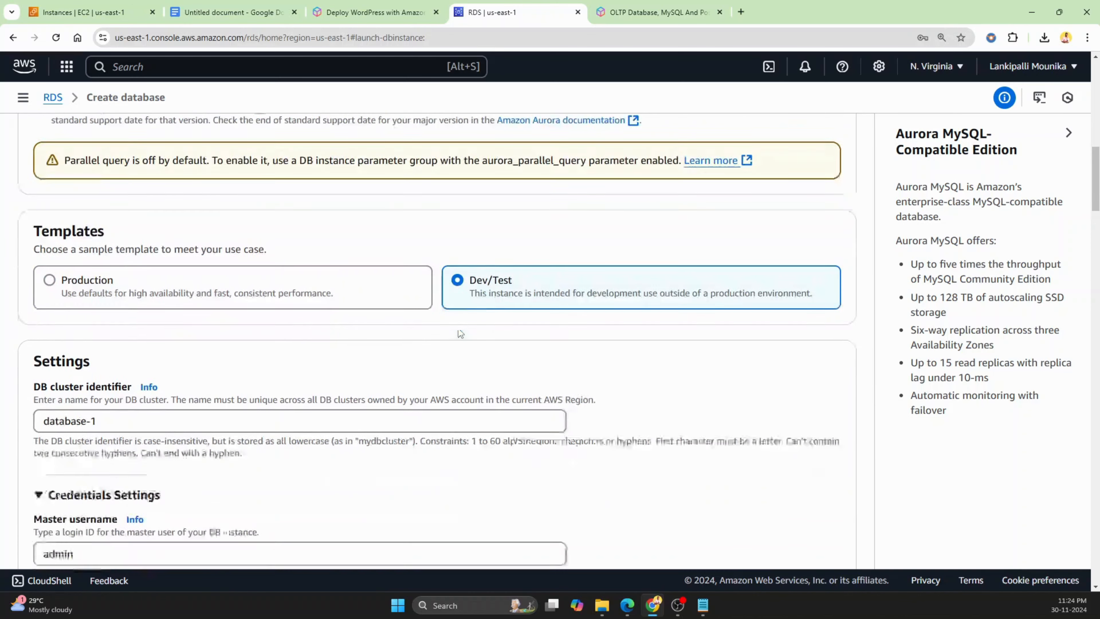
Clear the default DB cluster identifier
{"action": "left_click", "coordinate": [181, 405]}
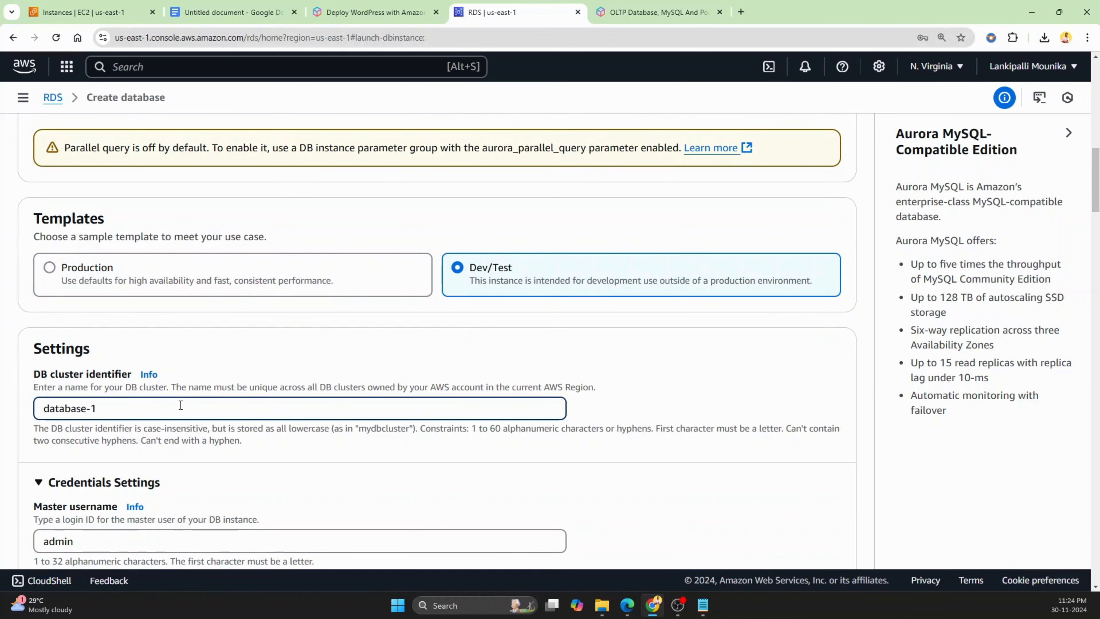
{"action": "key", "text": "BackSpace"}
{"action": "key", "text": "BackSpace"}
{"action": "key", "text": "BackSpace"}
{"action": "key", "text": "BackSpace"}
{"action": "key", "text": "BackSpace"}
{"action": "key", "text": "BackSpace"}
{"action": "key", "text": "BackSpace"}
{"action": "key", "text": "BackSpace"}
{"action": "key", "text": "BackSpace"}
{"action": "key", "text": "BackSpace"}
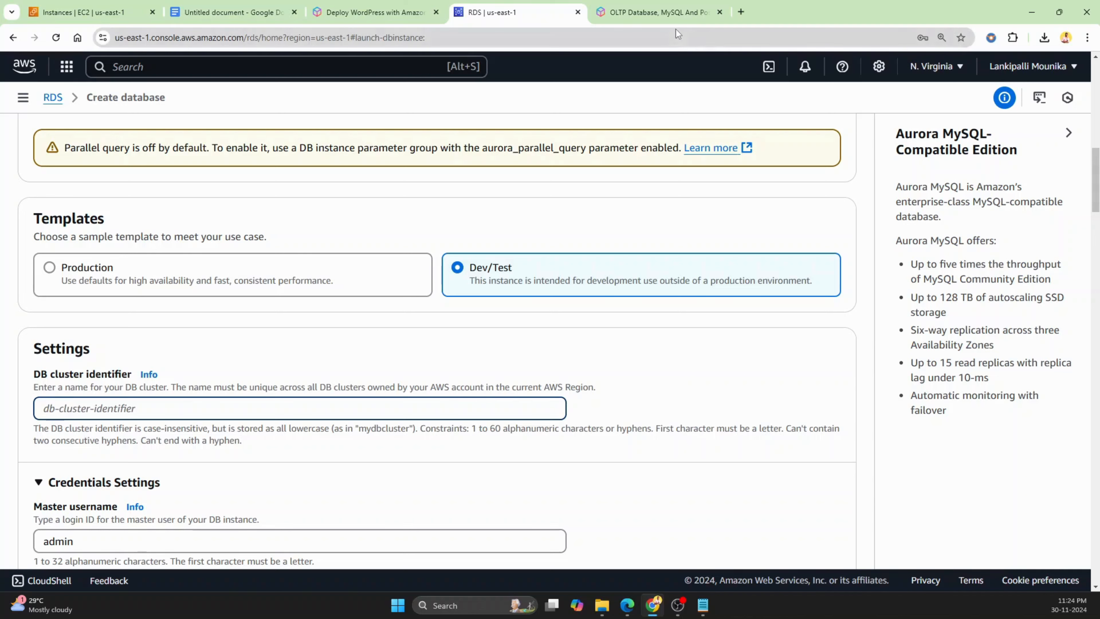
Review the Deploy WordPress with Amazon RDS tutorial's modules in the other browser tab, then return to the database form
{"action": "left_click", "coordinate": [394, 13]}
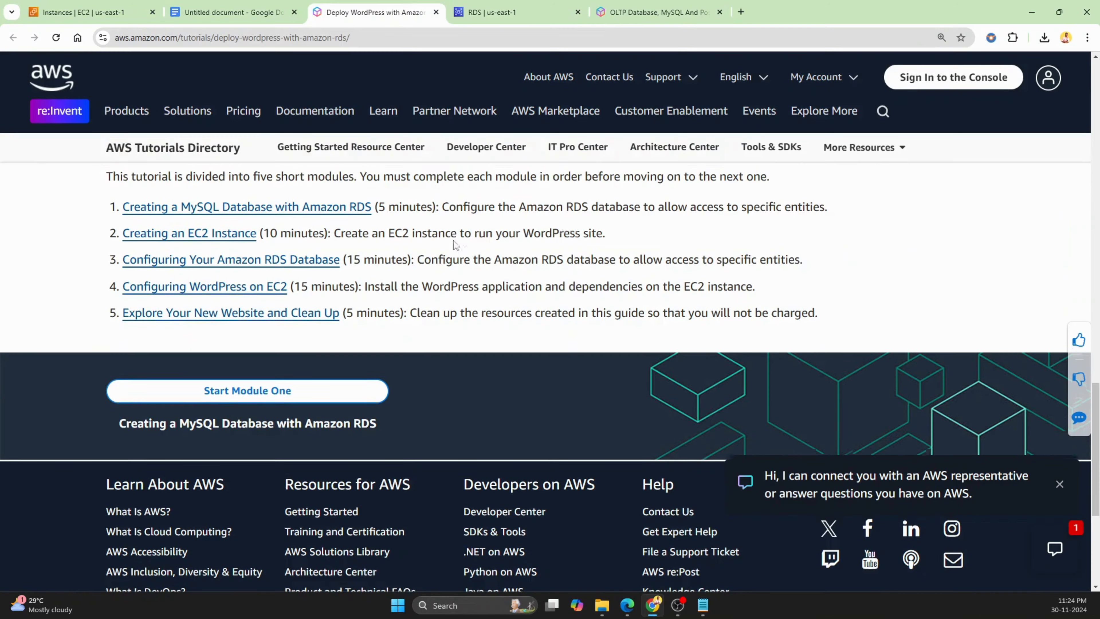
{"action": "scroll", "coordinate": [453, 241], "scroll_direction": "up", "scroll_amount": 15}
{"action": "scroll", "coordinate": [446, 253], "scroll_direction": "up", "scroll_amount": 5}
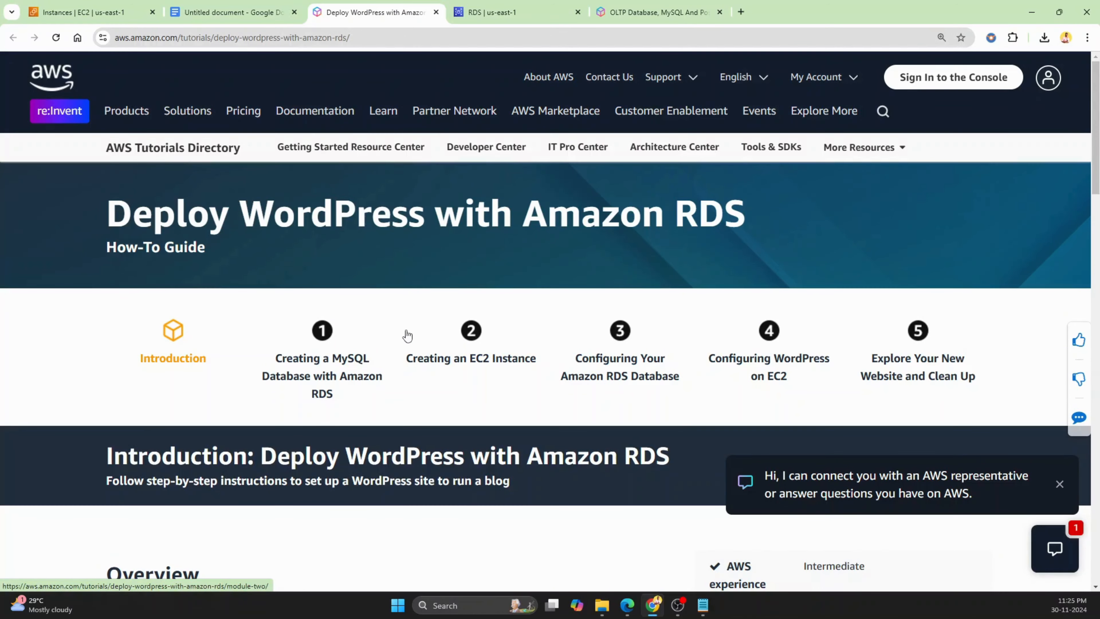
{"action": "scroll", "coordinate": [409, 332], "scroll_direction": "down", "scroll_amount": 2}
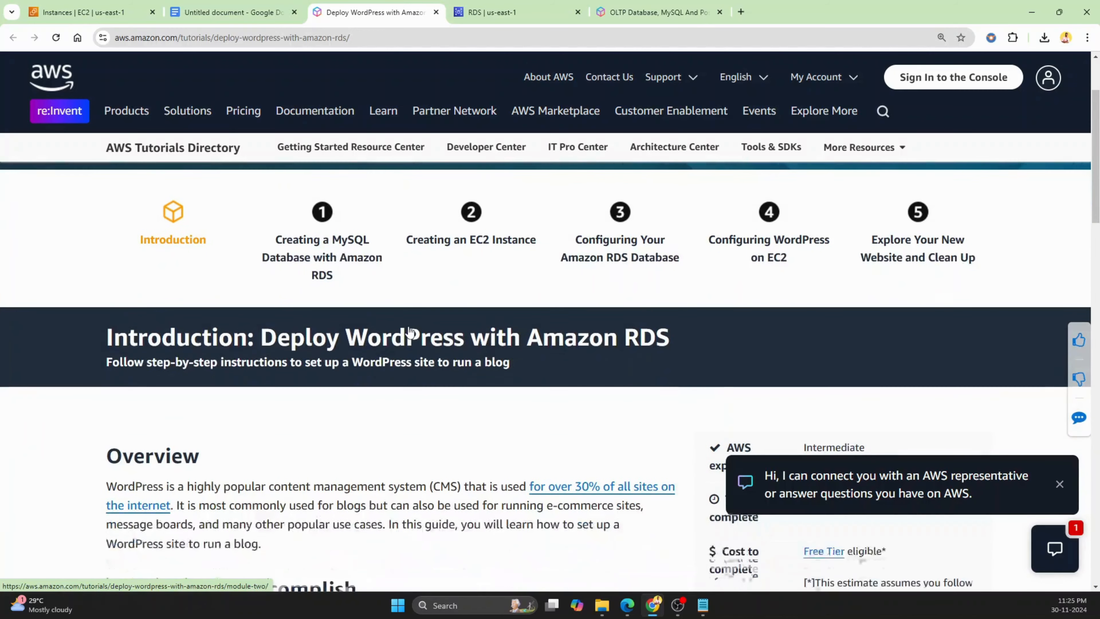
{"action": "left_click", "coordinate": [237, 9]}
{"action": "left_click", "coordinate": [375, 9]}
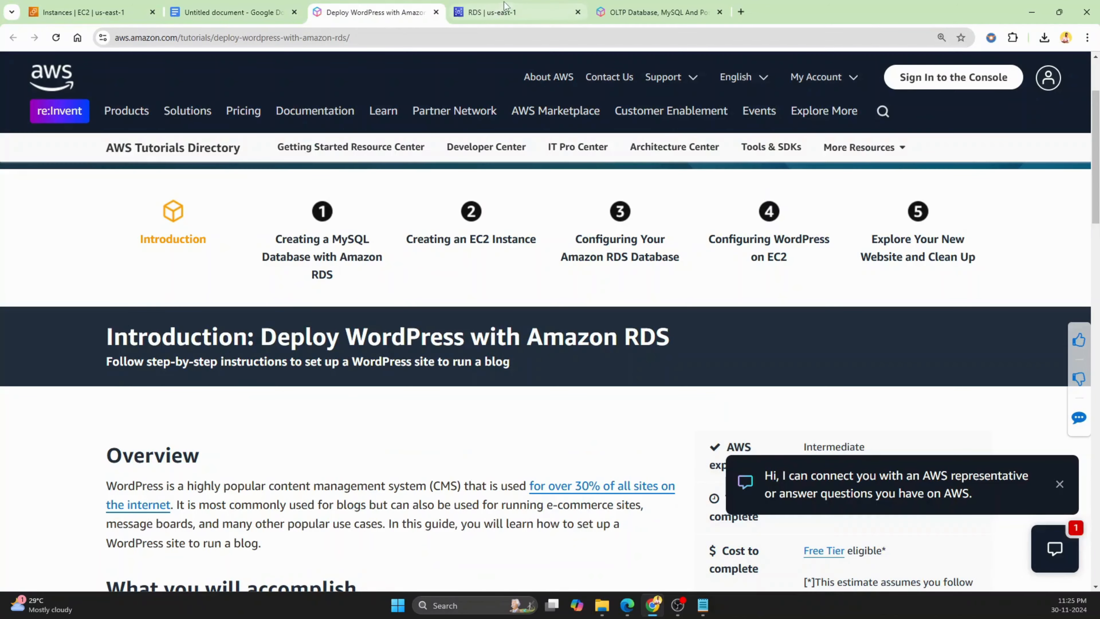
{"action": "left_click", "coordinate": [506, 11]}
Set the DB cluster identifier to wordpress
{"action": "left_click", "coordinate": [164, 409]}
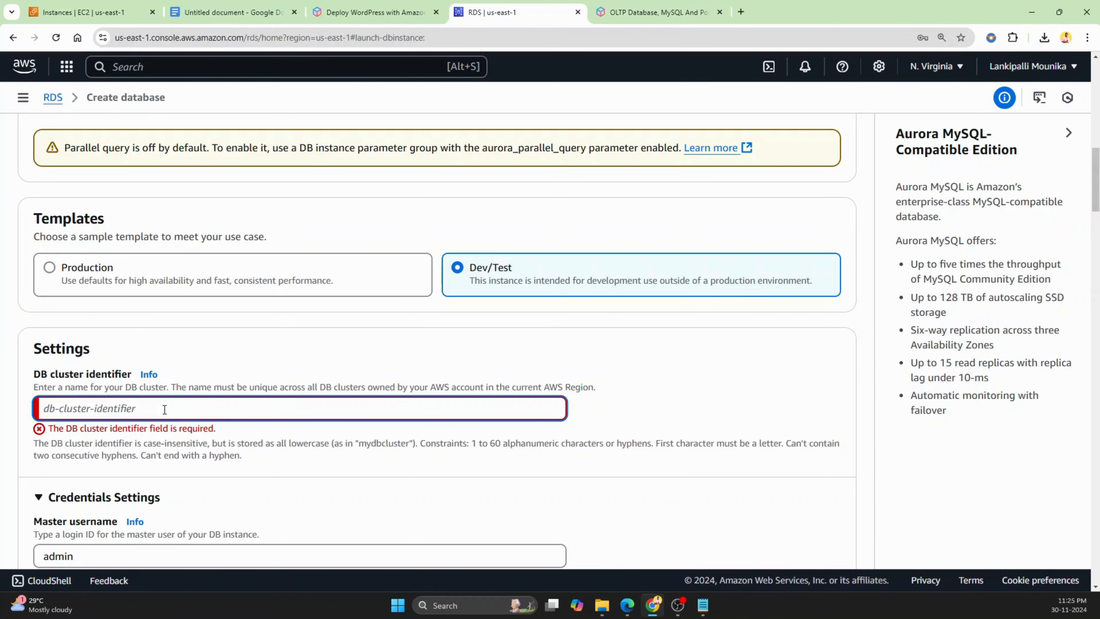
{"action": "type", "text": "wo"}
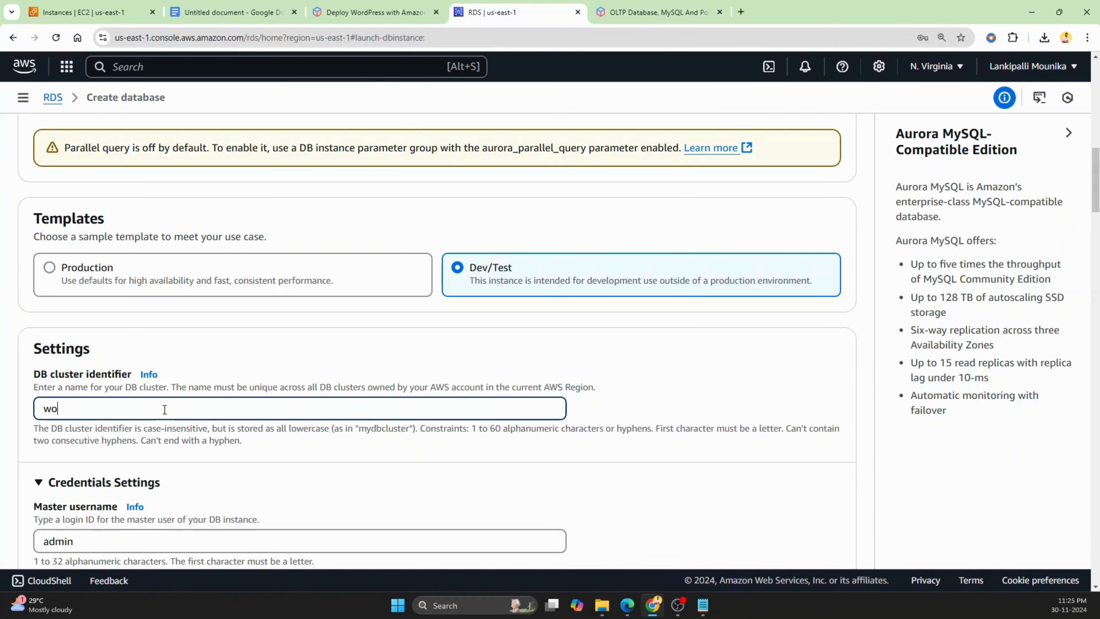
{"action": "type", "text": "rdpress"}
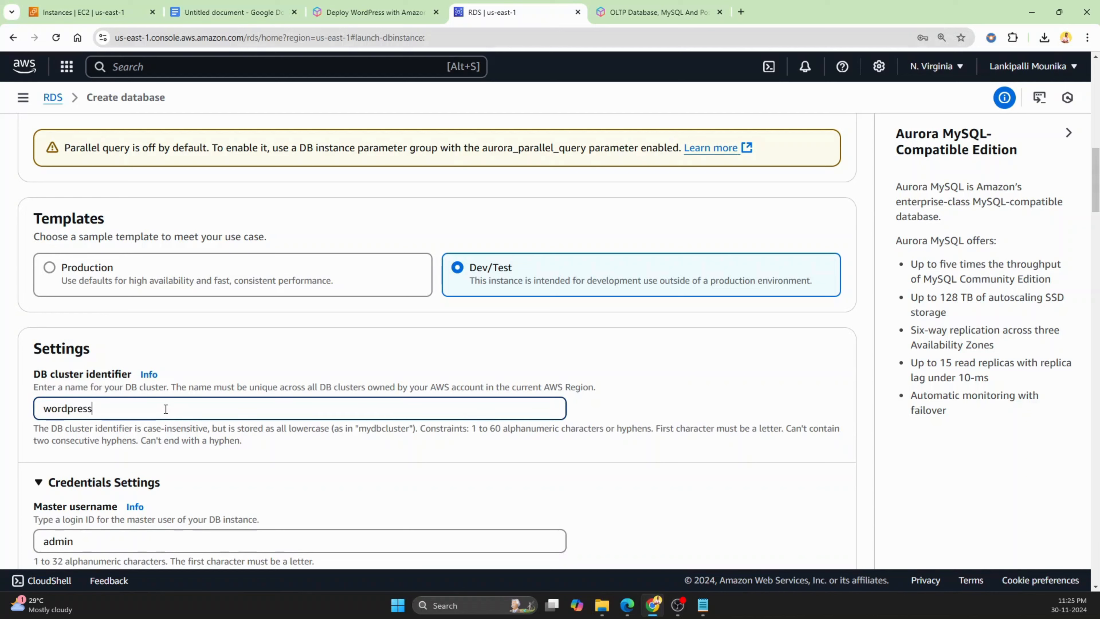
Switch credentials management to Self managed
{"action": "scroll", "coordinate": [169, 407], "scroll_direction": "down", "scroll_amount": 1}
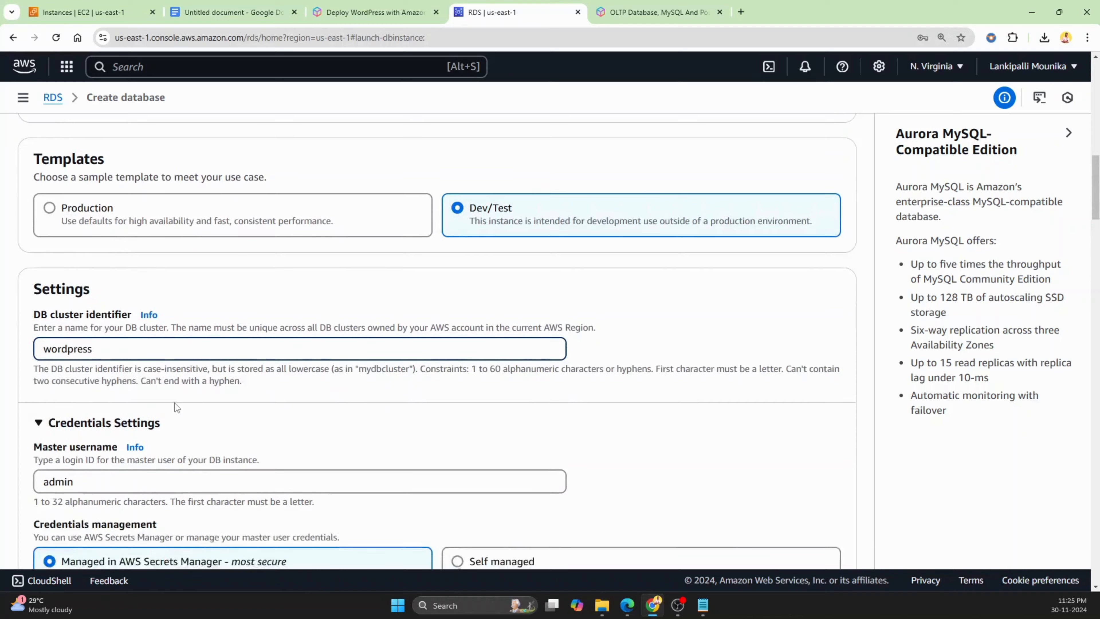
{"action": "scroll", "coordinate": [190, 396], "scroll_direction": "down", "scroll_amount": 1}
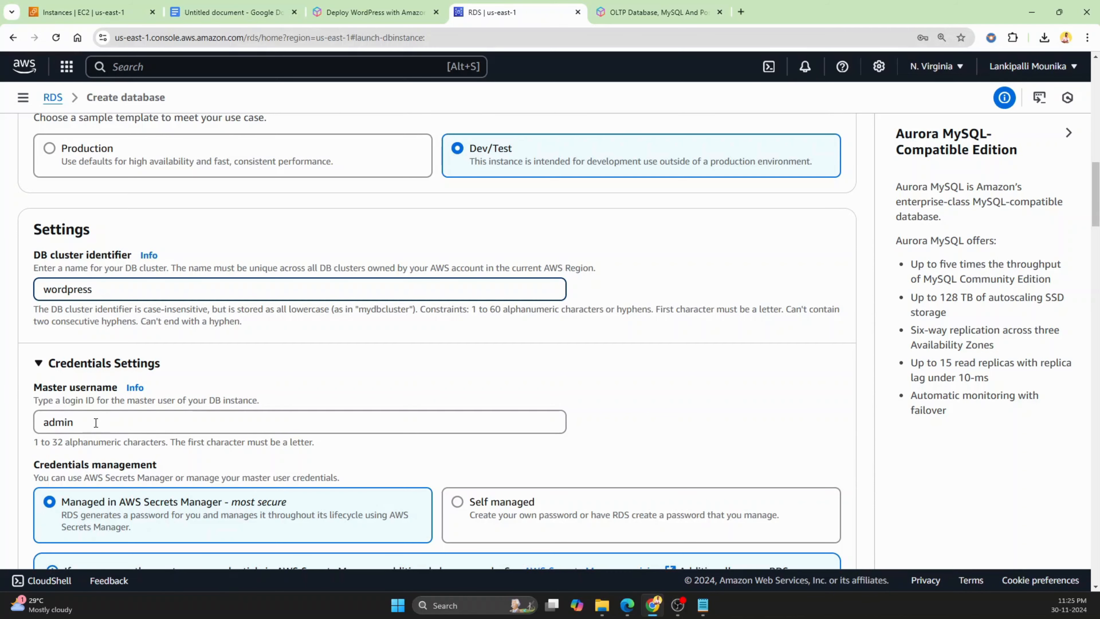
{"action": "scroll", "coordinate": [138, 426], "scroll_direction": "down", "scroll_amount": 3}
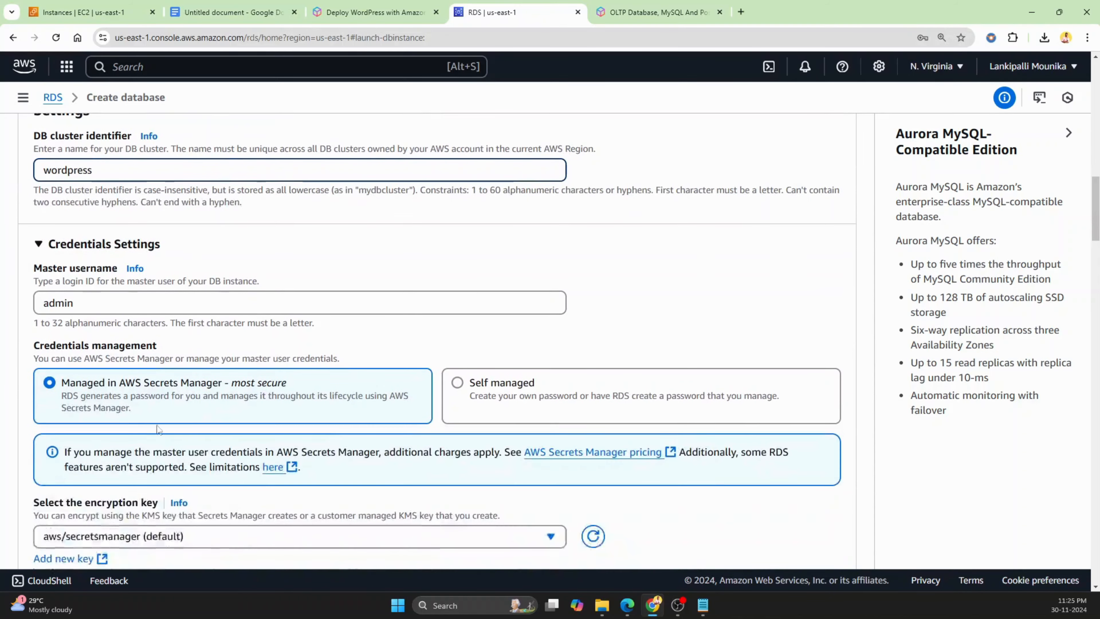
{"action": "left_click", "coordinate": [457, 383]}
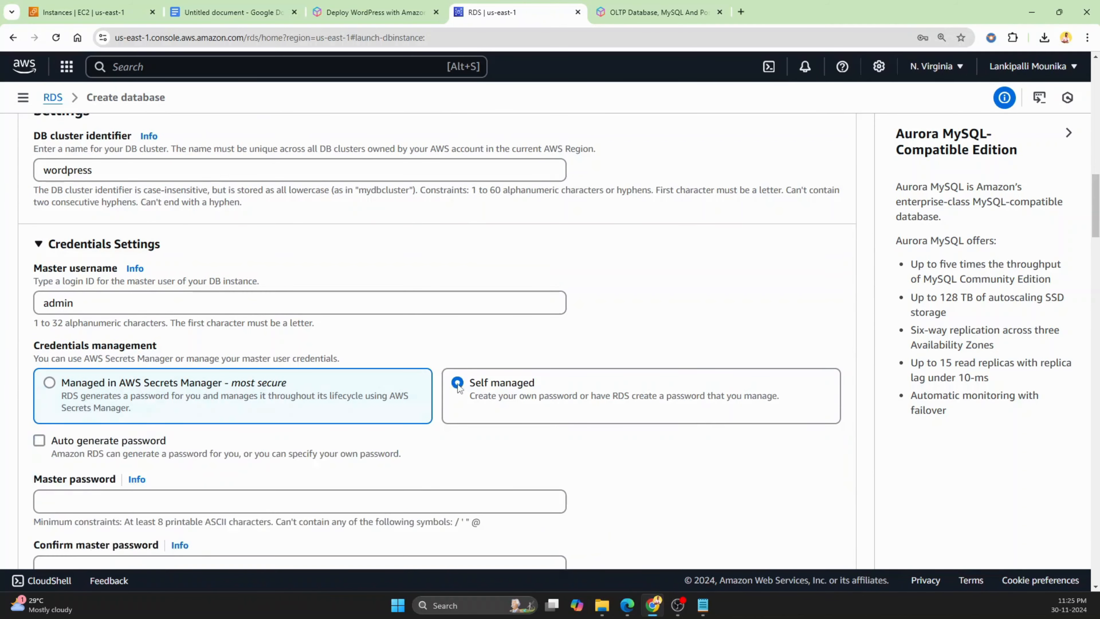
{"action": "scroll", "coordinate": [211, 487], "scroll_direction": "down", "scroll_amount": 3}
Enter the master password and repeat it in the confirm master password field
{"action": "left_click", "coordinate": [190, 379]}
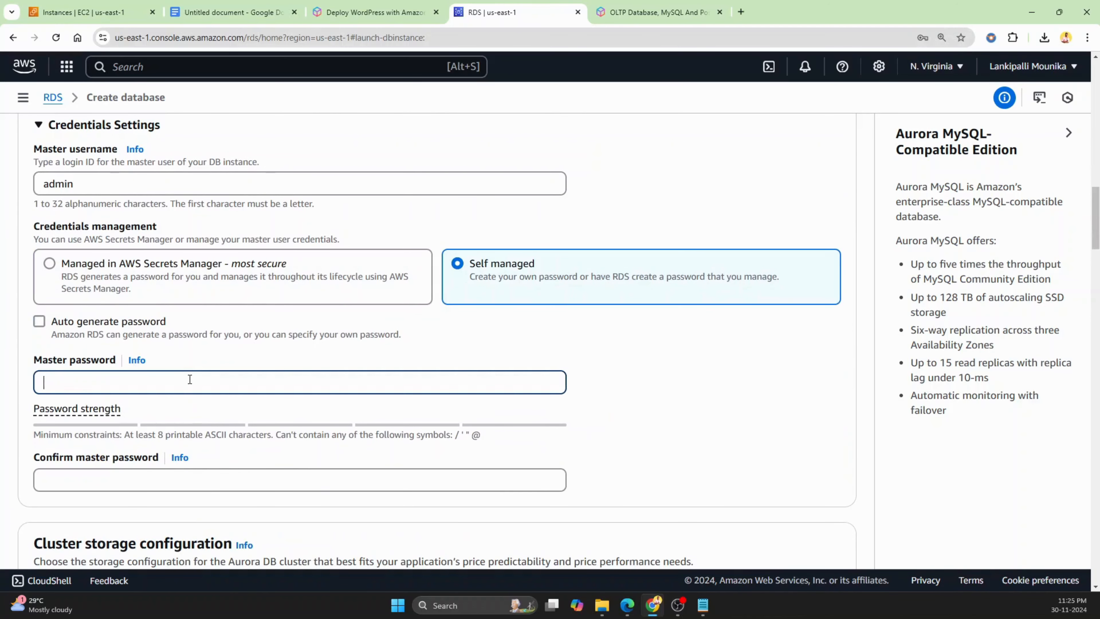
{"action": "type", "text": "a"}
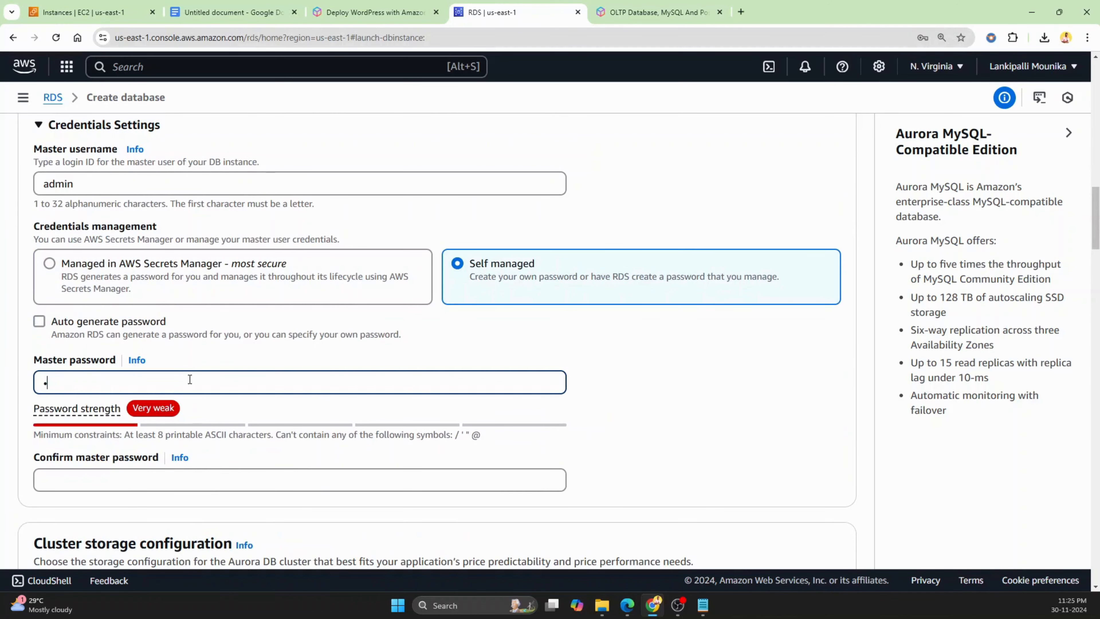
{"action": "key", "text": "BackSpace"}
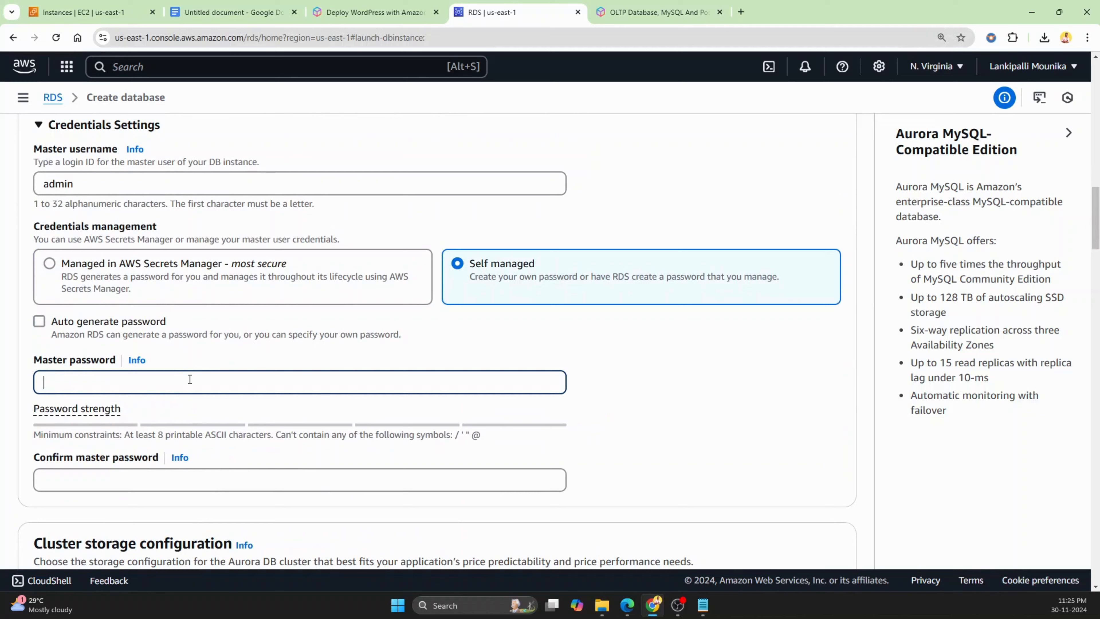
{"action": "type", "text": "admin123"}
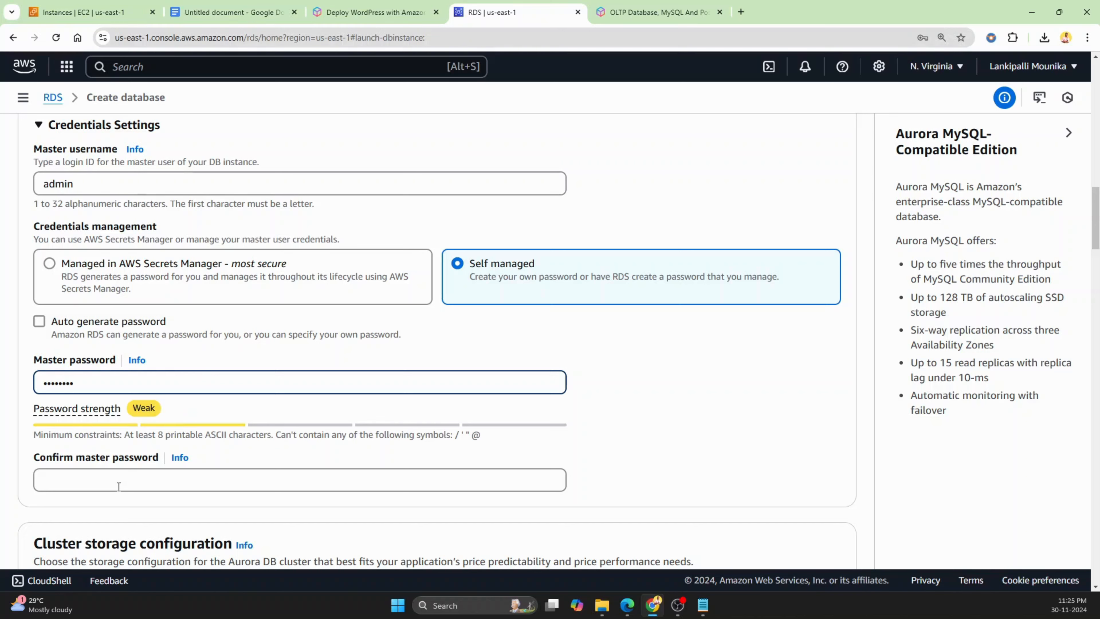
{"action": "left_click", "coordinate": [118, 486]}
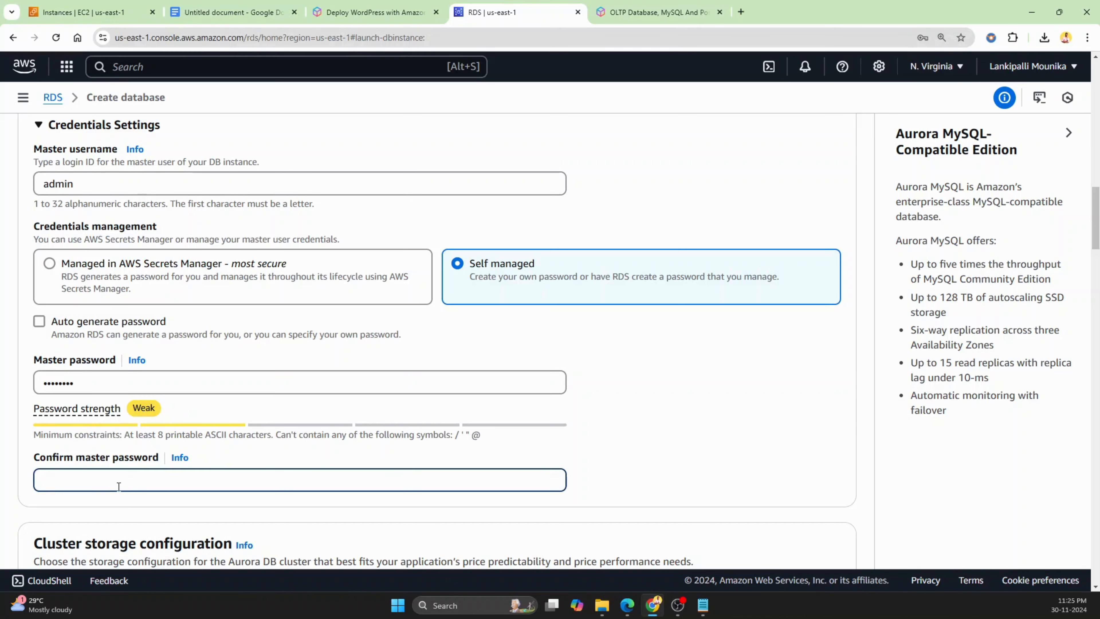
{"action": "type", "text": "admin123"}
Choose Burstable classes (includes t classes) for the DB instance class
{"action": "scroll", "coordinate": [683, 494], "scroll_direction": "down", "scroll_amount": 4}
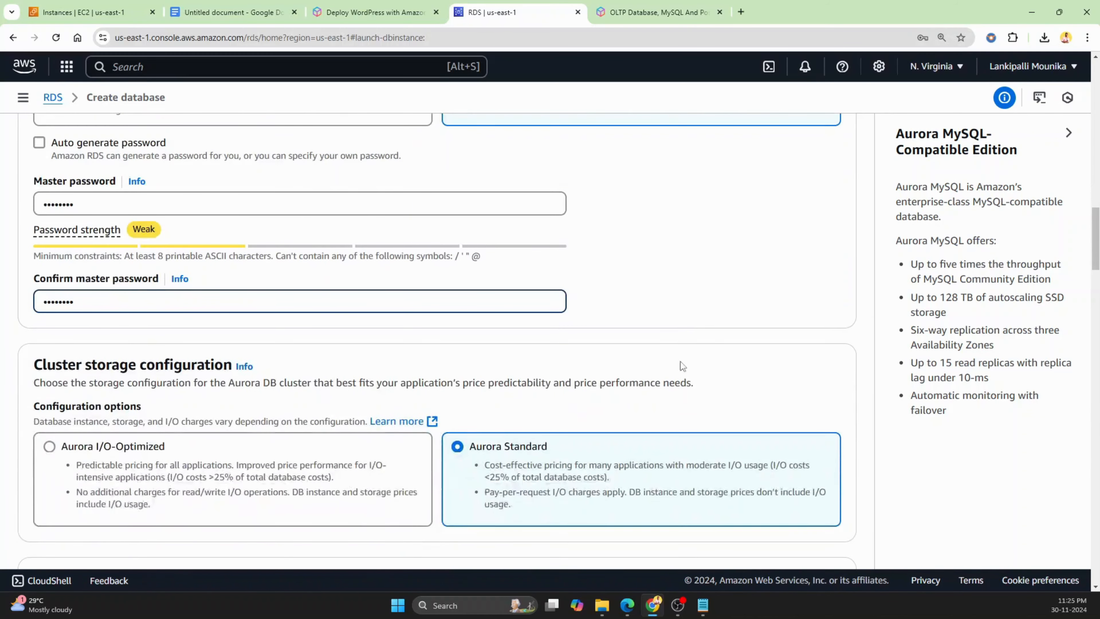
{"action": "scroll", "coordinate": [682, 366], "scroll_direction": "down", "scroll_amount": 1}
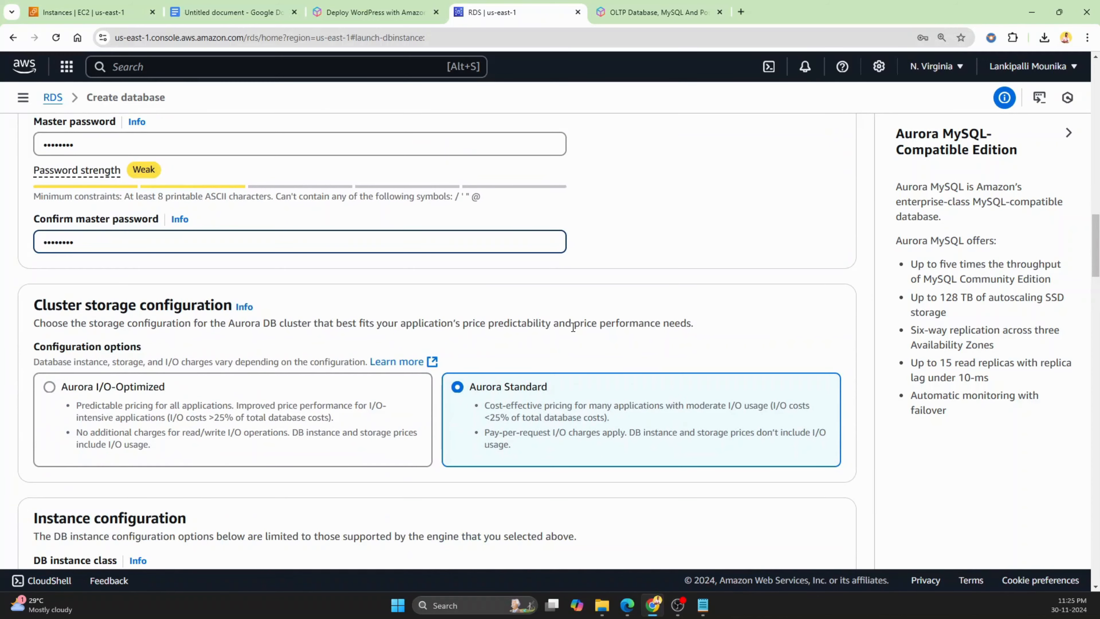
{"action": "scroll", "coordinate": [573, 327], "scroll_direction": "down", "scroll_amount": 1}
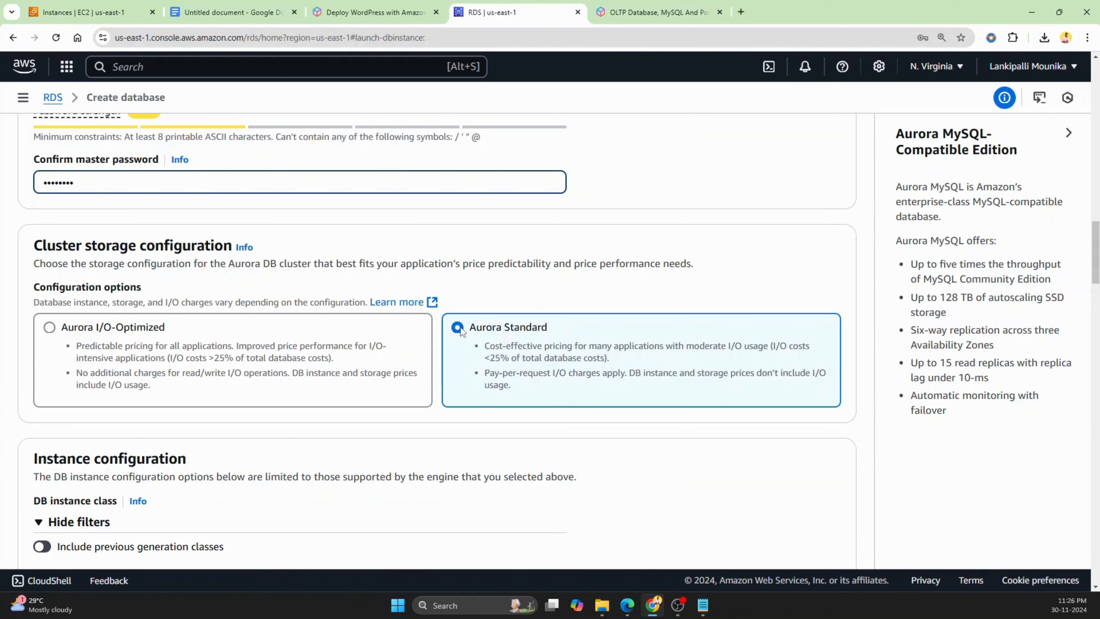
{"action": "scroll", "coordinate": [469, 337], "scroll_direction": "down", "scroll_amount": 3}
{"action": "scroll", "coordinate": [472, 343], "scroll_direction": "down", "scroll_amount": 1}
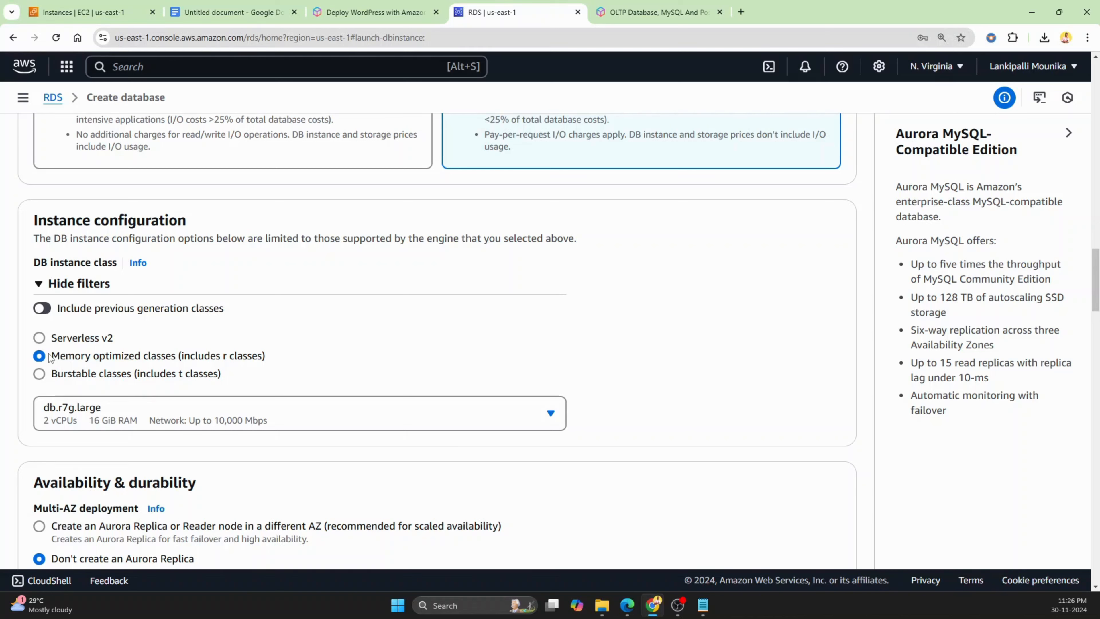
{"action": "left_click", "coordinate": [39, 377]}
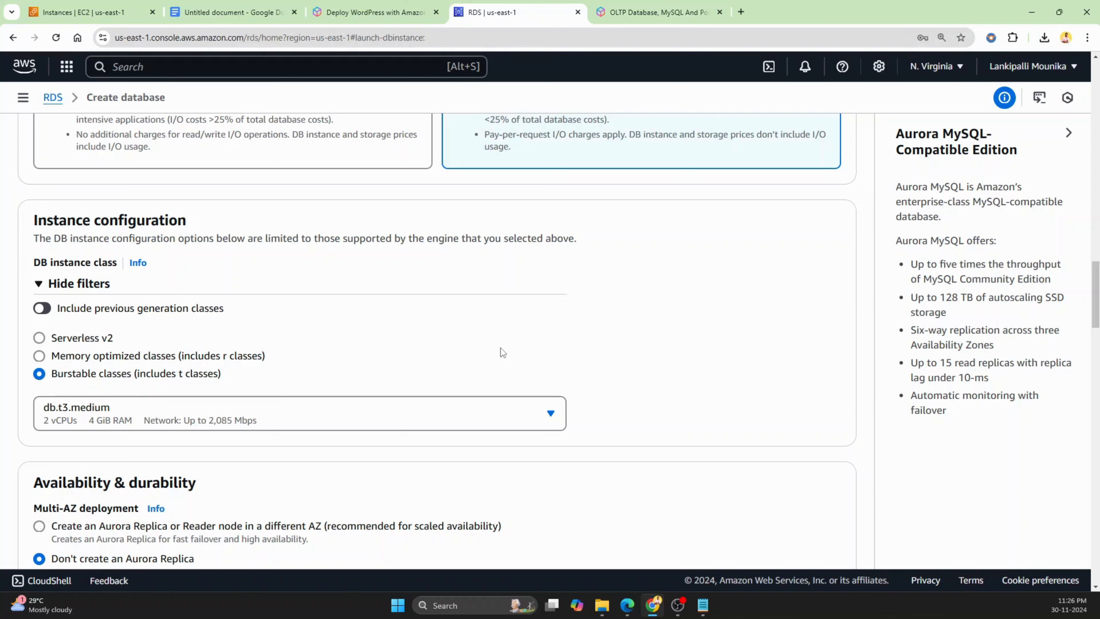
Replace the default VPC security group with the allow all for ec2 security group
{"action": "scroll", "coordinate": [501, 345], "scroll_direction": "down", "scroll_amount": 3}
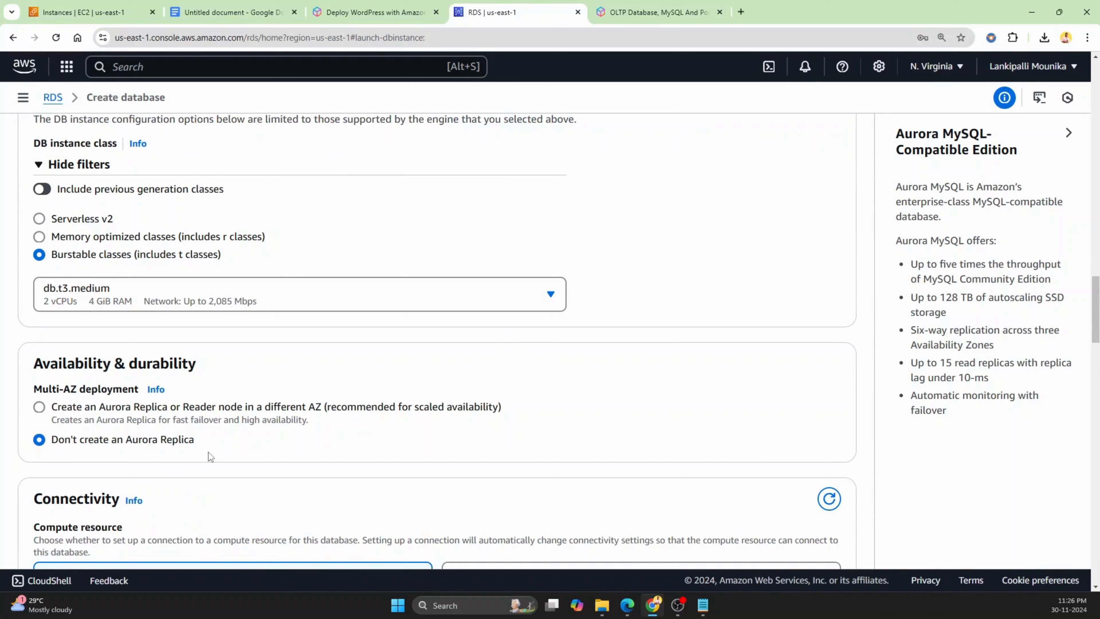
{"action": "scroll", "coordinate": [332, 407], "scroll_direction": "down", "scroll_amount": 7}
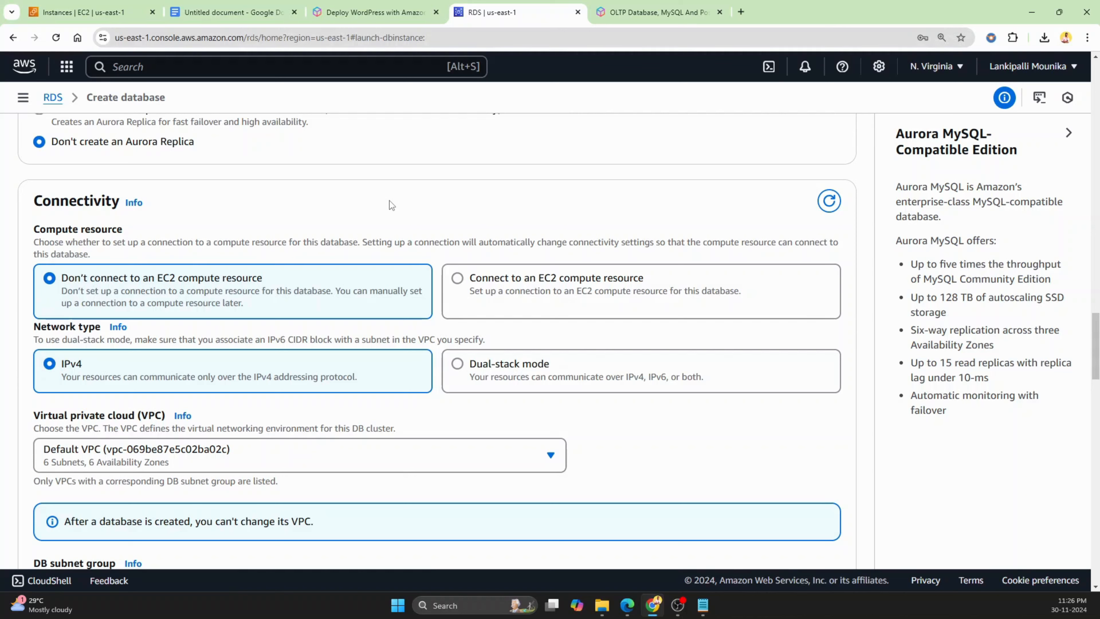
{"action": "scroll", "coordinate": [389, 200], "scroll_direction": "down", "scroll_amount": 2}
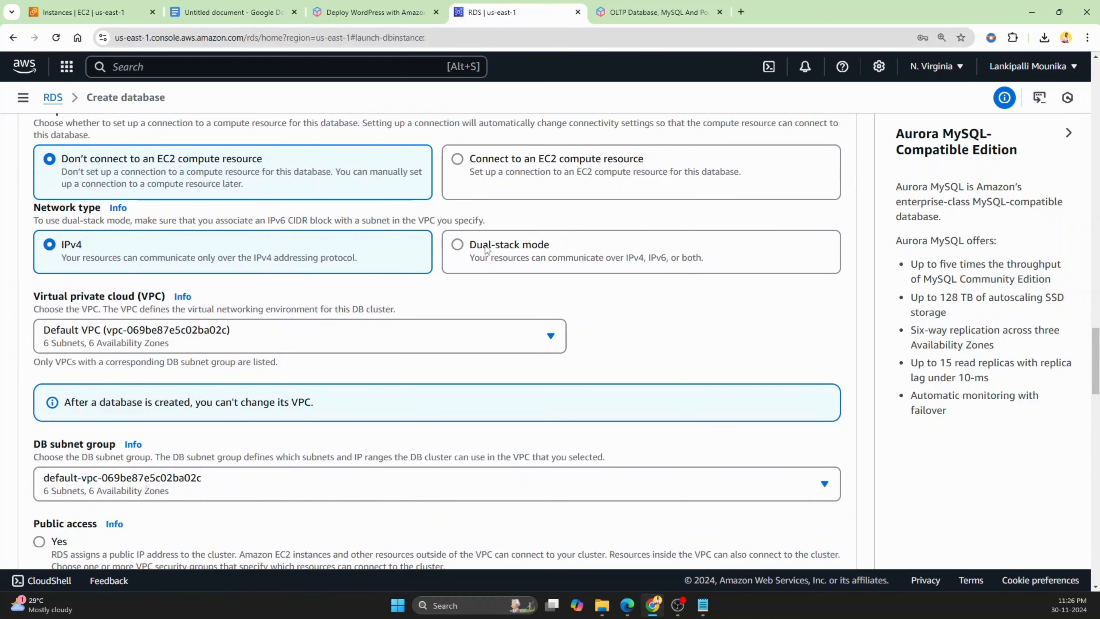
{"action": "scroll", "coordinate": [433, 238], "scroll_direction": "down", "scroll_amount": 3}
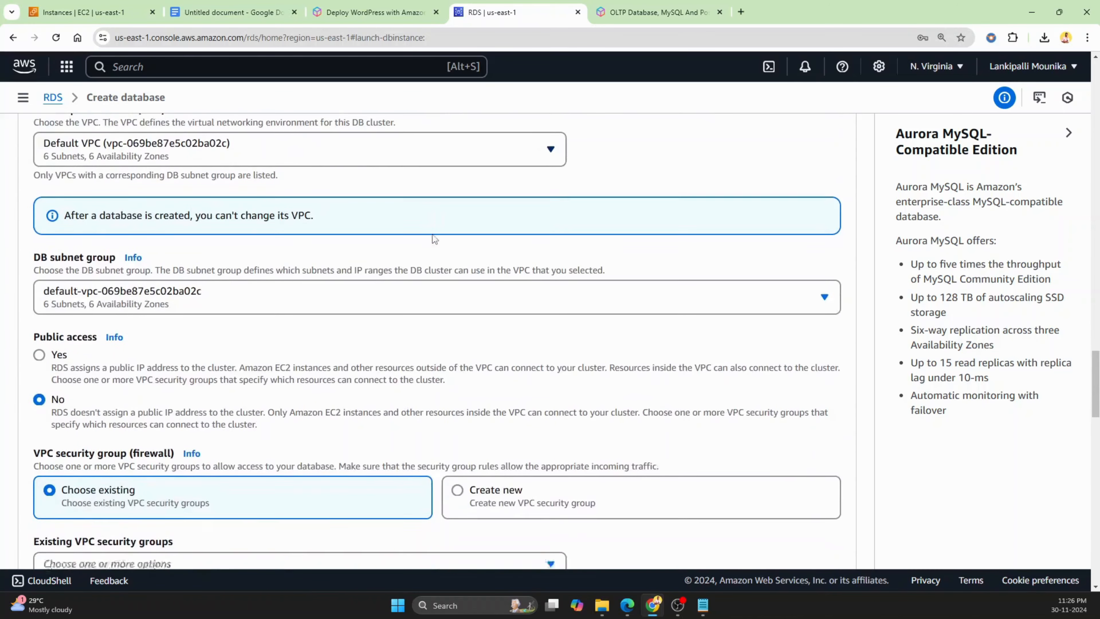
{"action": "scroll", "coordinate": [435, 239], "scroll_direction": "down", "scroll_amount": 1}
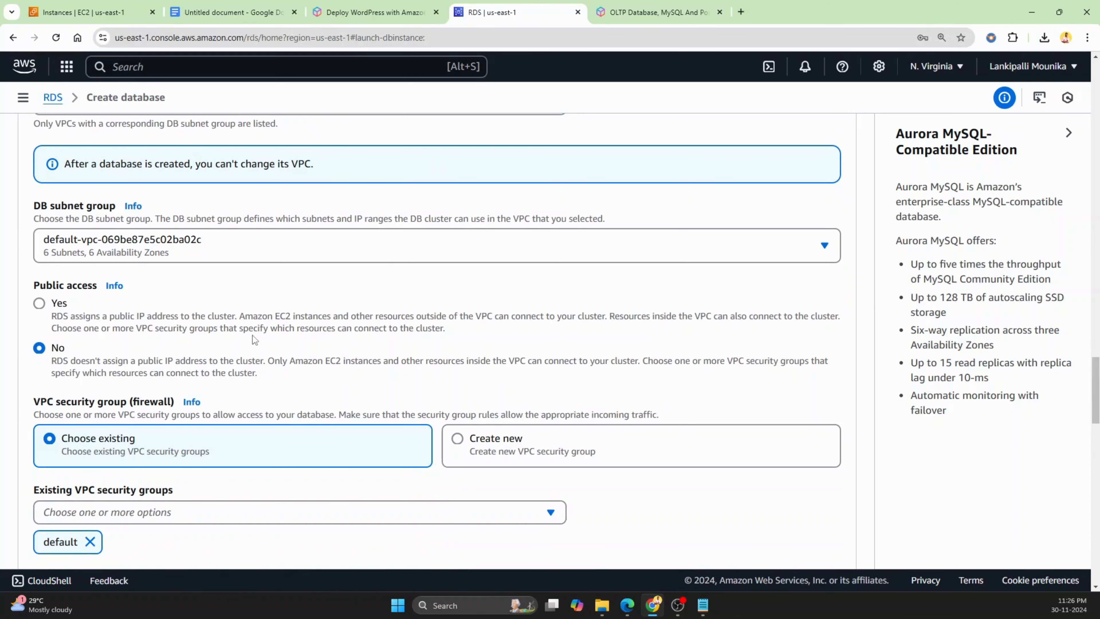
{"action": "scroll", "coordinate": [263, 334], "scroll_direction": "down", "scroll_amount": 2}
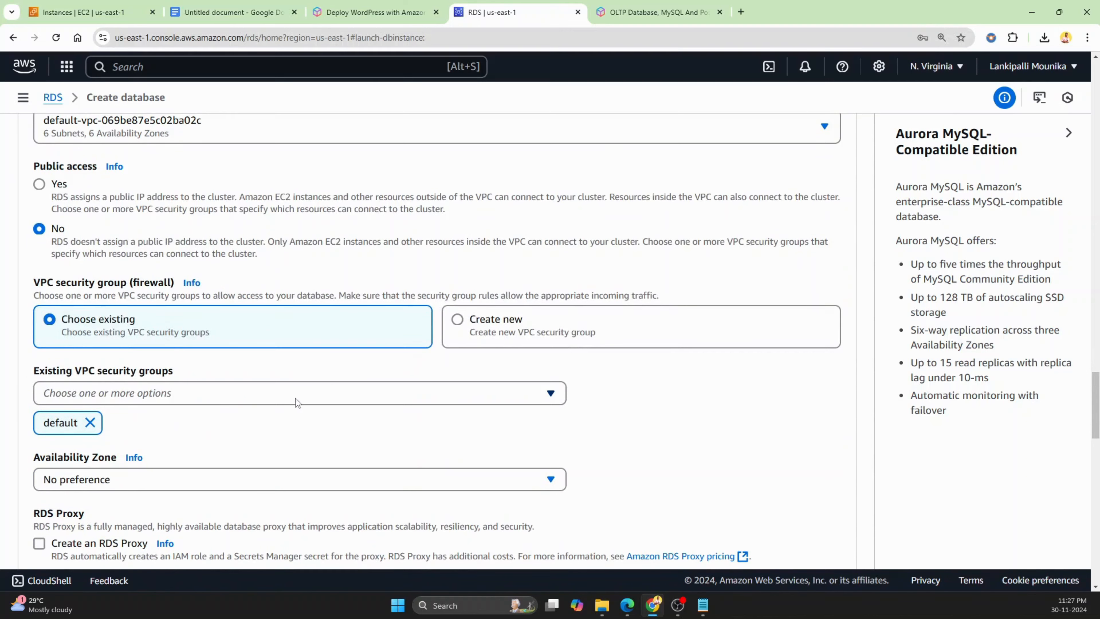
{"action": "left_click", "coordinate": [185, 392]}
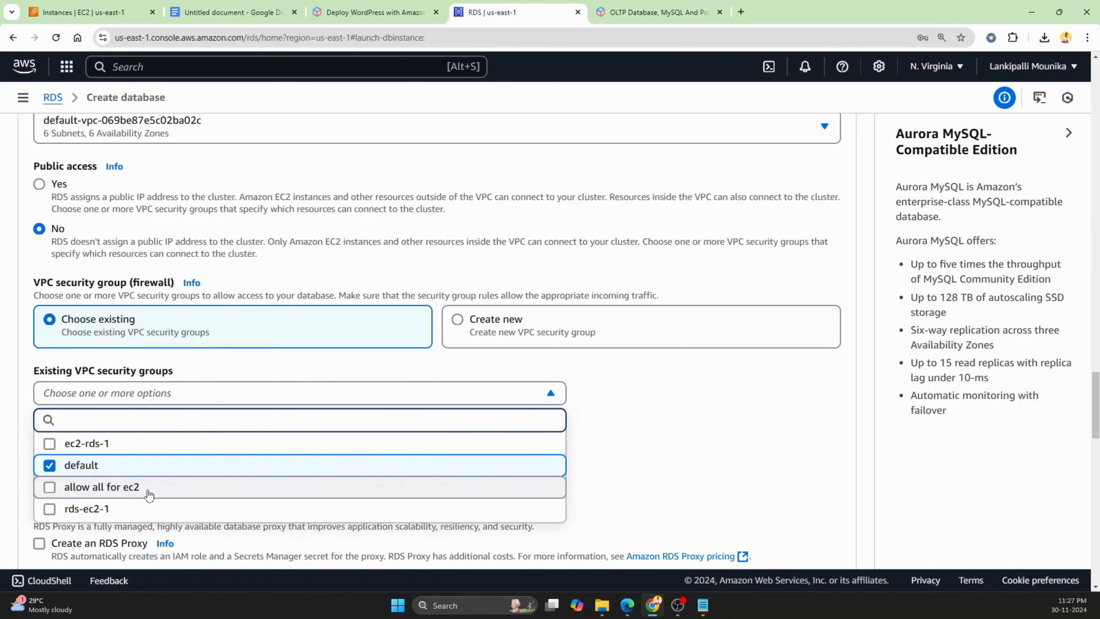
{"action": "left_click", "coordinate": [148, 492]}
{"action": "left_click", "coordinate": [109, 467]}
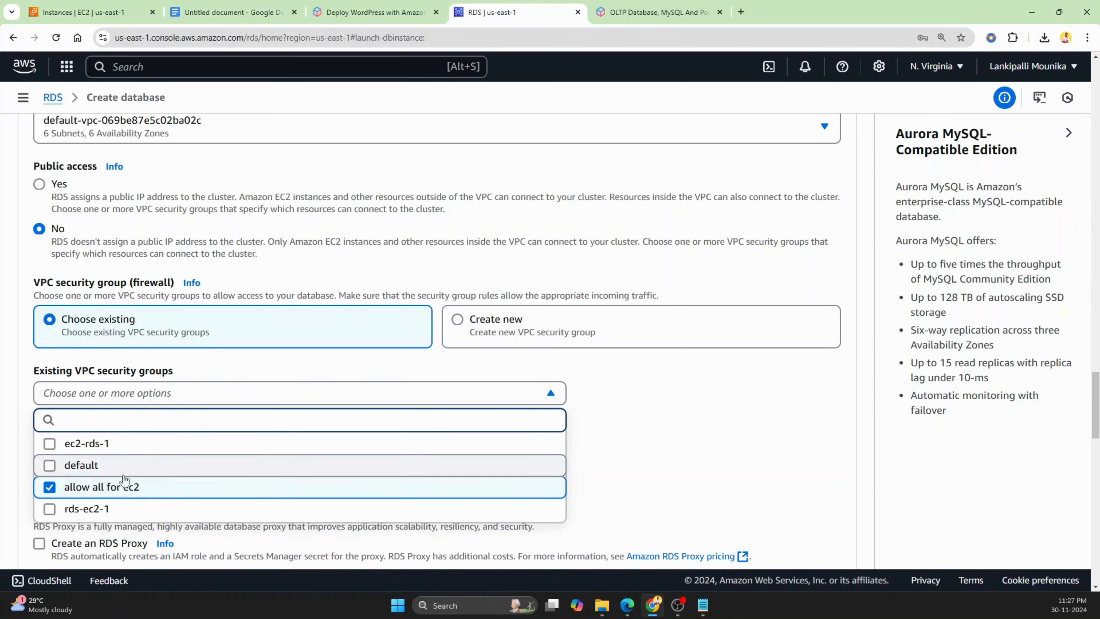
{"action": "left_click", "coordinate": [637, 492]}
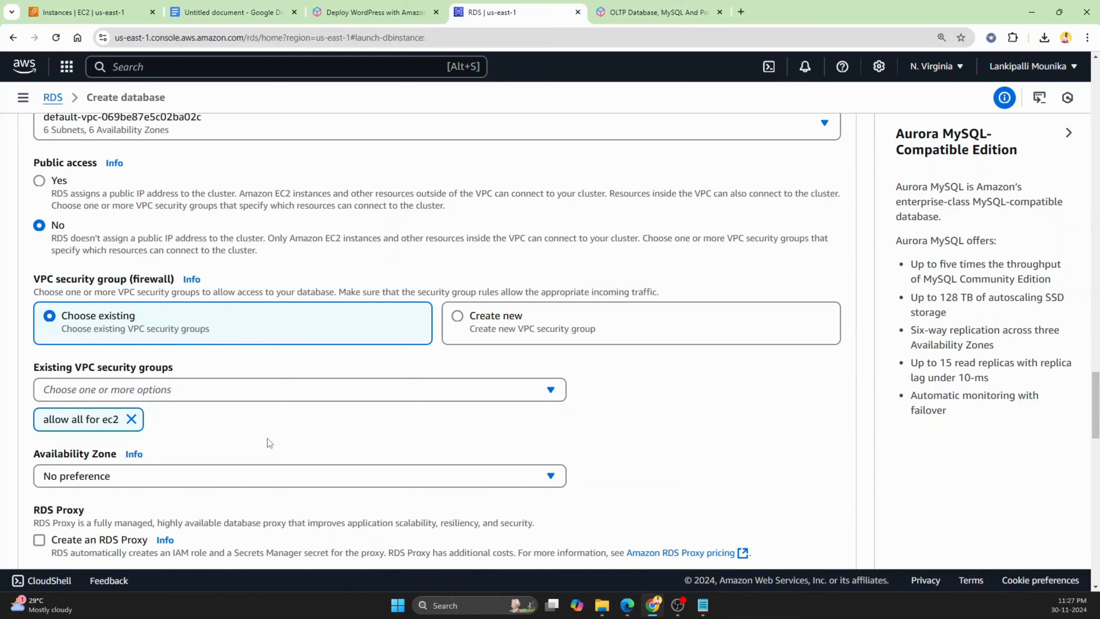
Set the Availability Zone to us-east-1a
{"action": "scroll", "coordinate": [154, 358], "scroll_direction": "down", "scroll_amount": 3}
{"action": "left_click", "coordinate": [168, 362]}
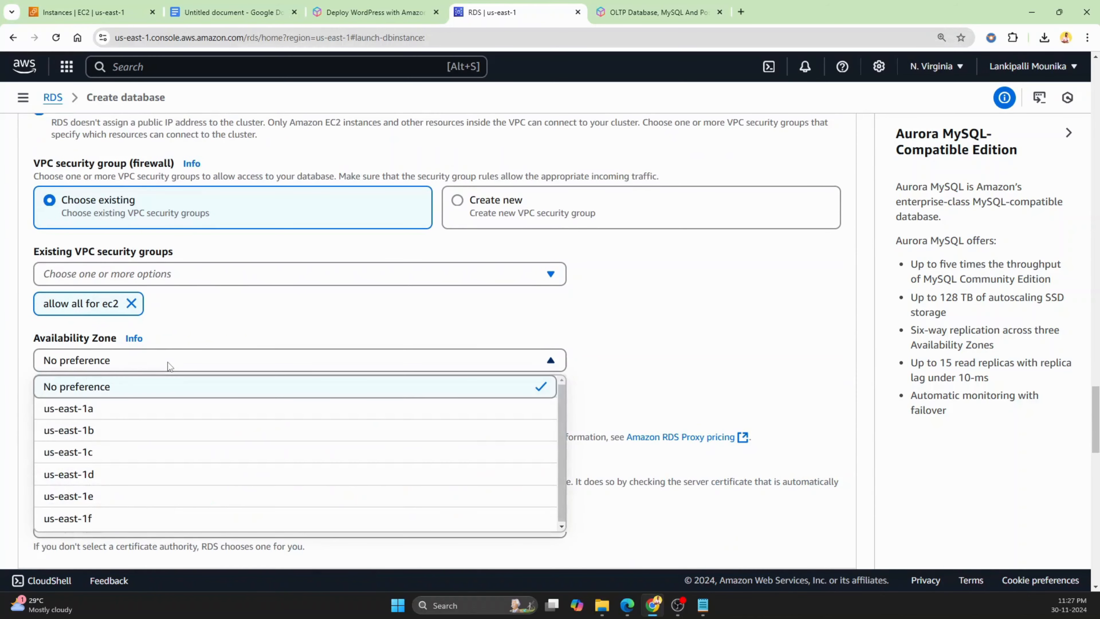
{"action": "left_click", "coordinate": [139, 411]}
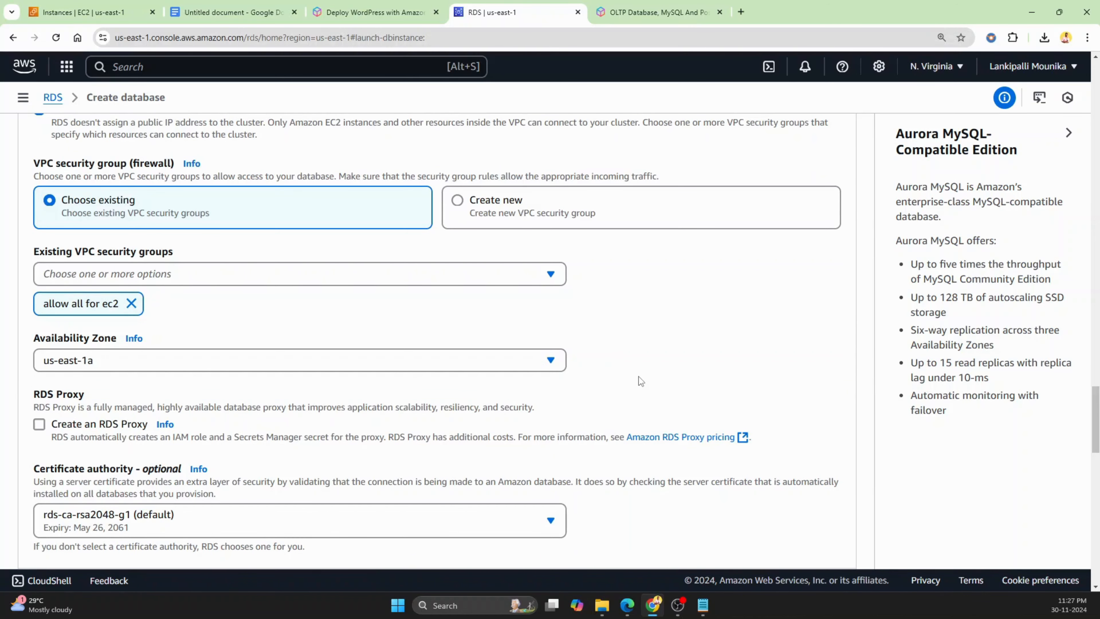
Expand the additional configuration sections and set the initial database name to wordpress
{"action": "scroll", "coordinate": [638, 377], "scroll_direction": "down", "scroll_amount": 3}
{"action": "scroll", "coordinate": [255, 295], "scroll_direction": "down", "scroll_amount": 4}
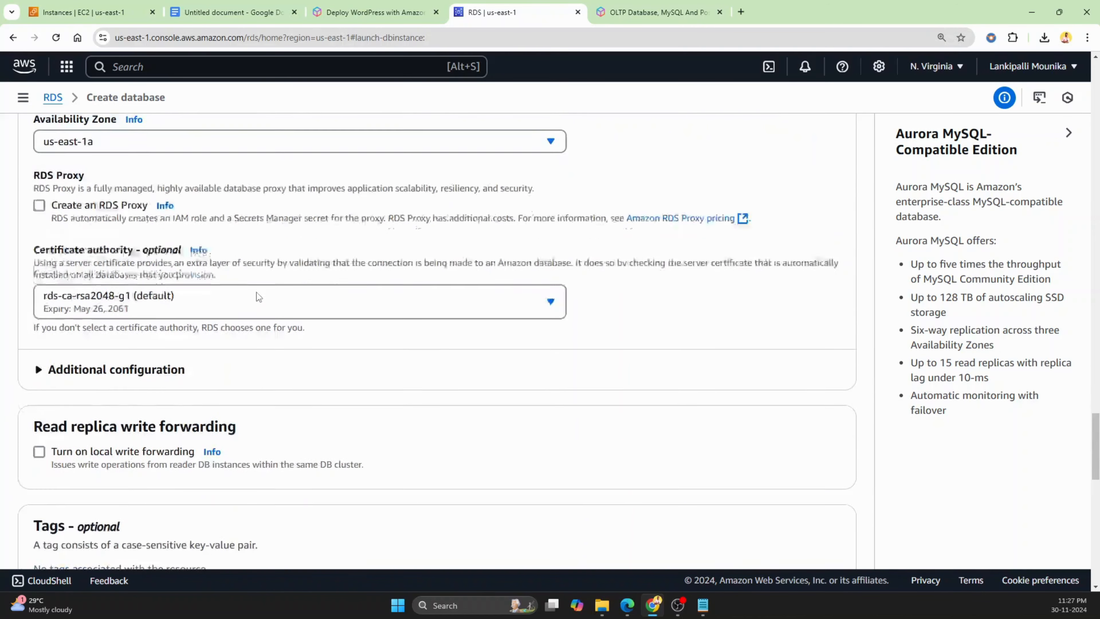
{"action": "left_click", "coordinate": [116, 291]}
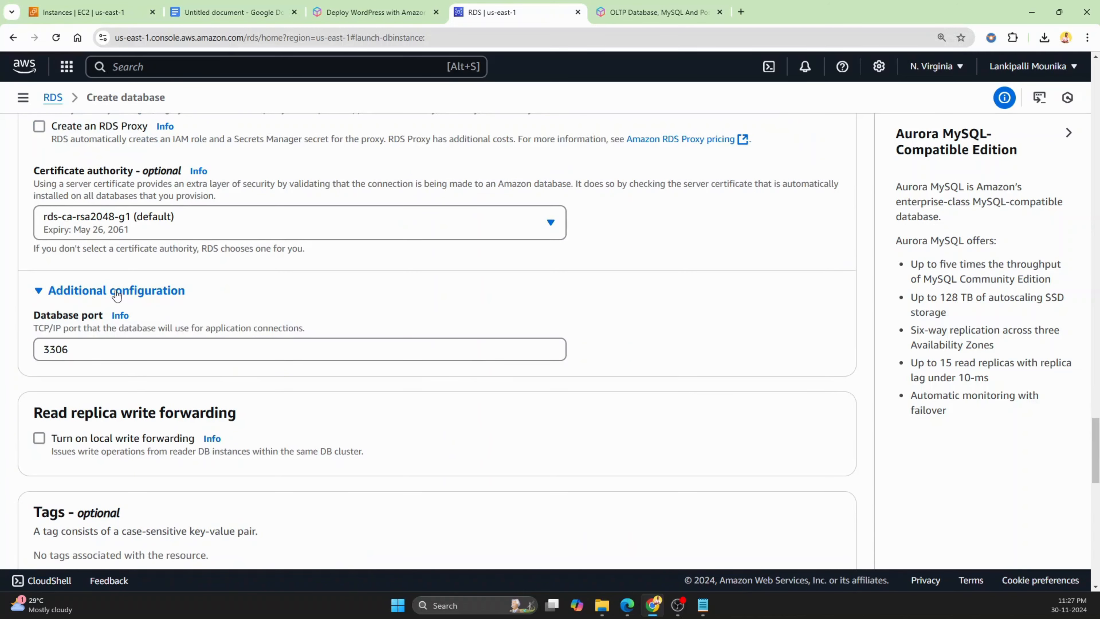
{"action": "scroll", "coordinate": [111, 369], "scroll_direction": "down", "scroll_amount": 3}
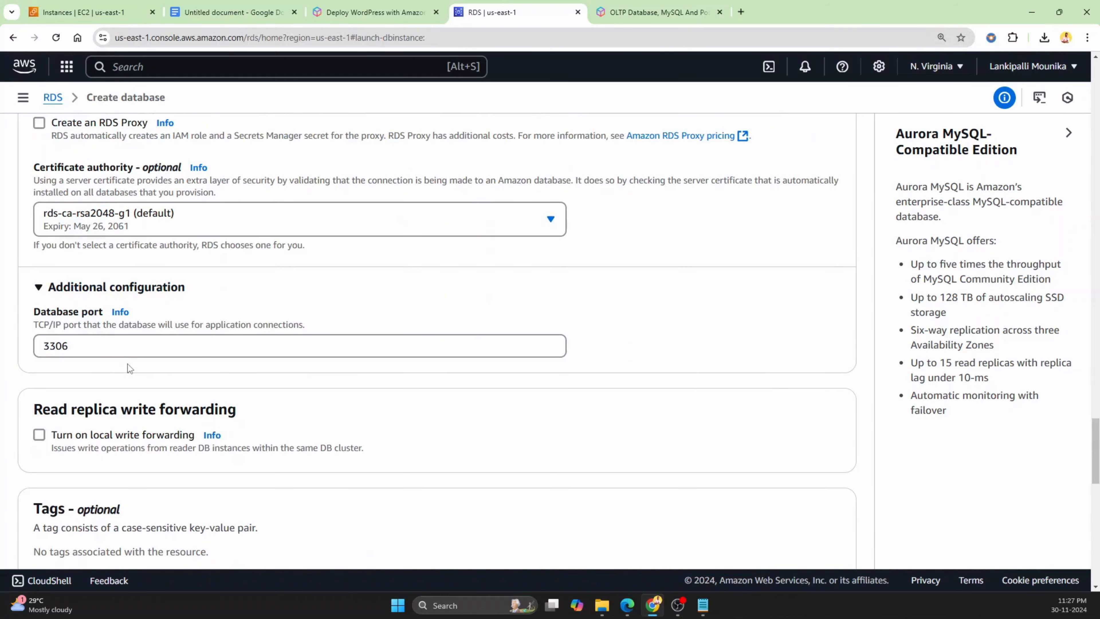
{"action": "scroll", "coordinate": [111, 367], "scroll_direction": "down", "scroll_amount": 4}
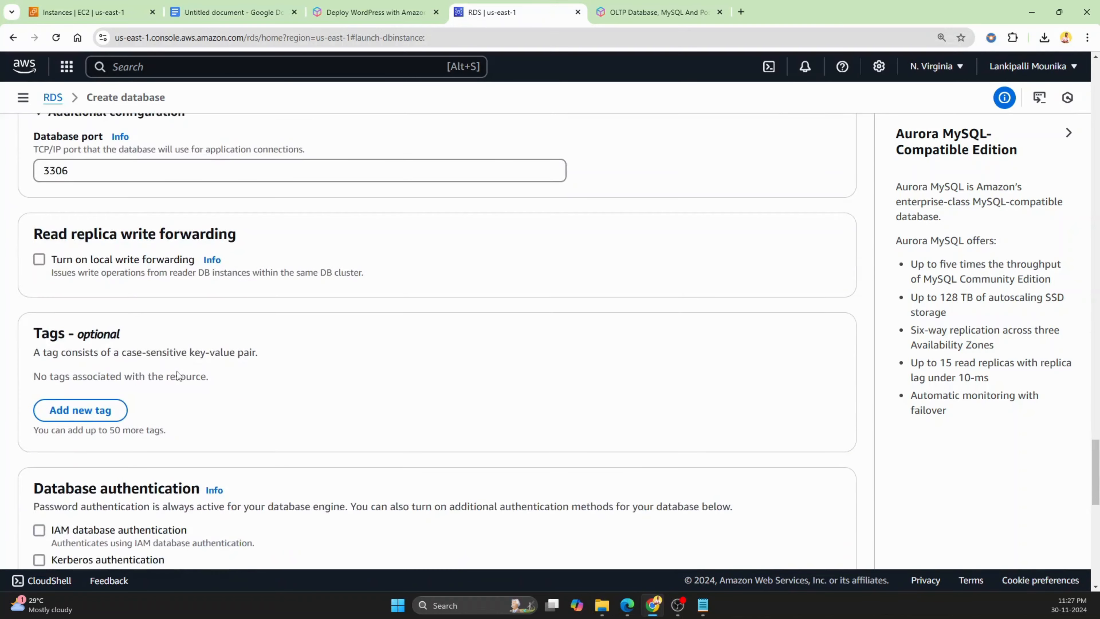
{"action": "scroll", "coordinate": [206, 377], "scroll_direction": "down", "scroll_amount": 4}
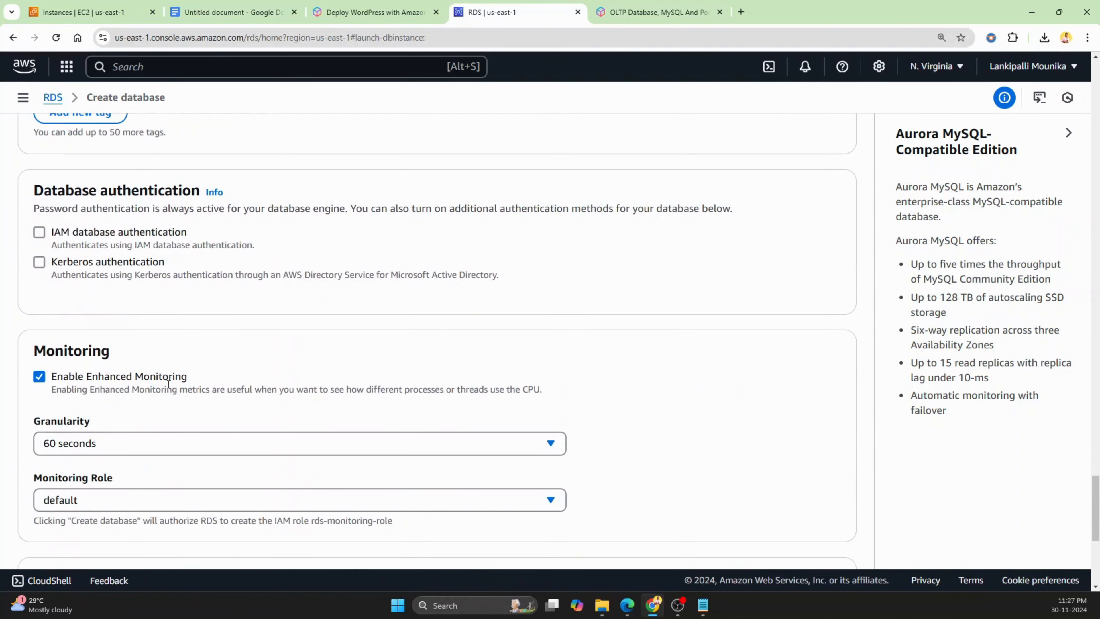
{"action": "scroll", "coordinate": [111, 245], "scroll_direction": "down", "scroll_amount": 5}
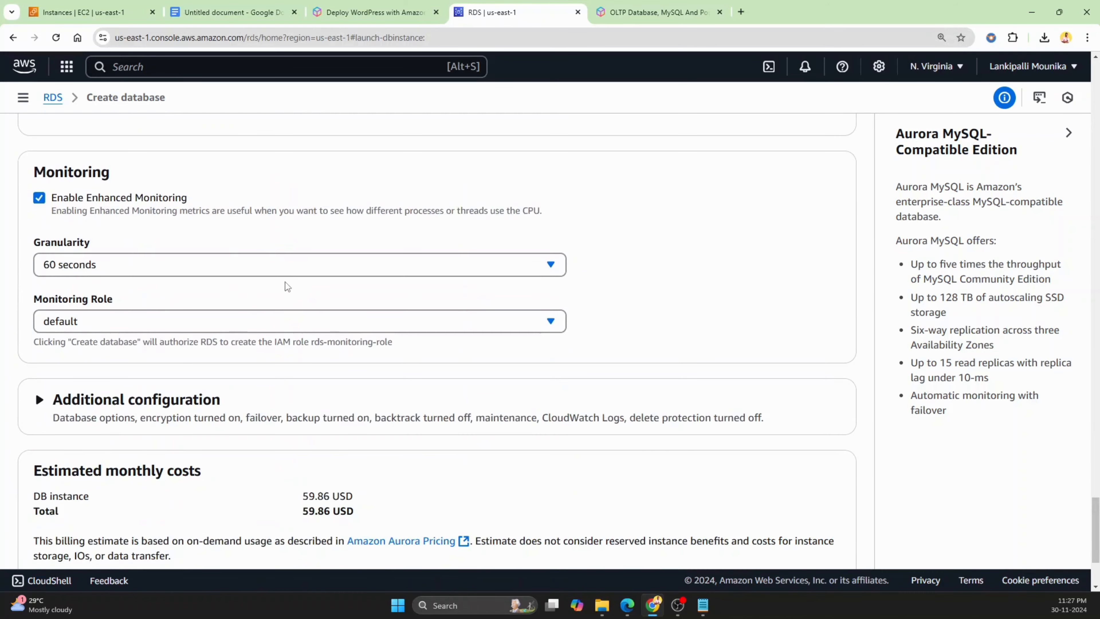
{"action": "left_click", "coordinate": [89, 337]}
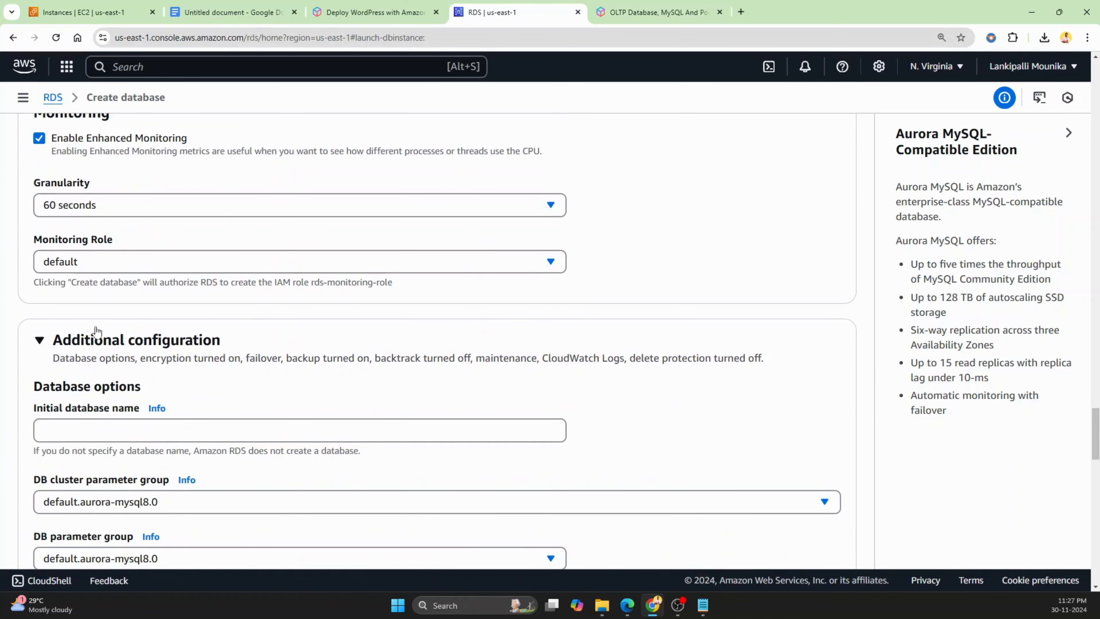
{"action": "left_click", "coordinate": [118, 431]}
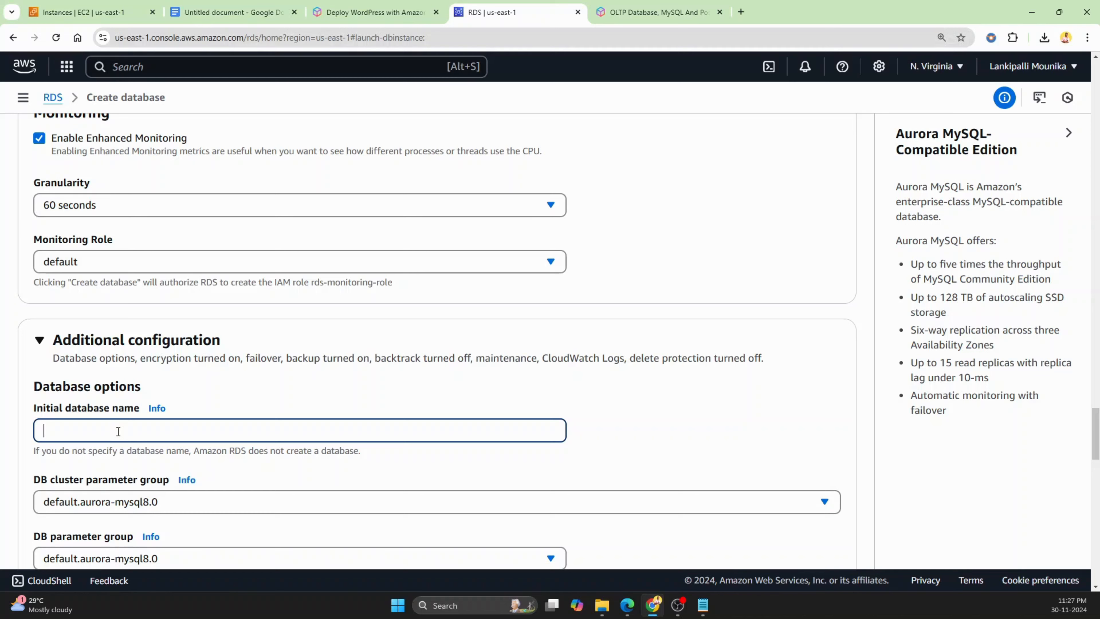
{"action": "type", "text": "wordpress"}
Review the remaining backup, encryption and maintenance options and create the database
{"action": "scroll", "coordinate": [407, 420], "scroll_direction": "down", "scroll_amount": 7}
{"action": "scroll", "coordinate": [406, 417], "scroll_direction": "down", "scroll_amount": 2}
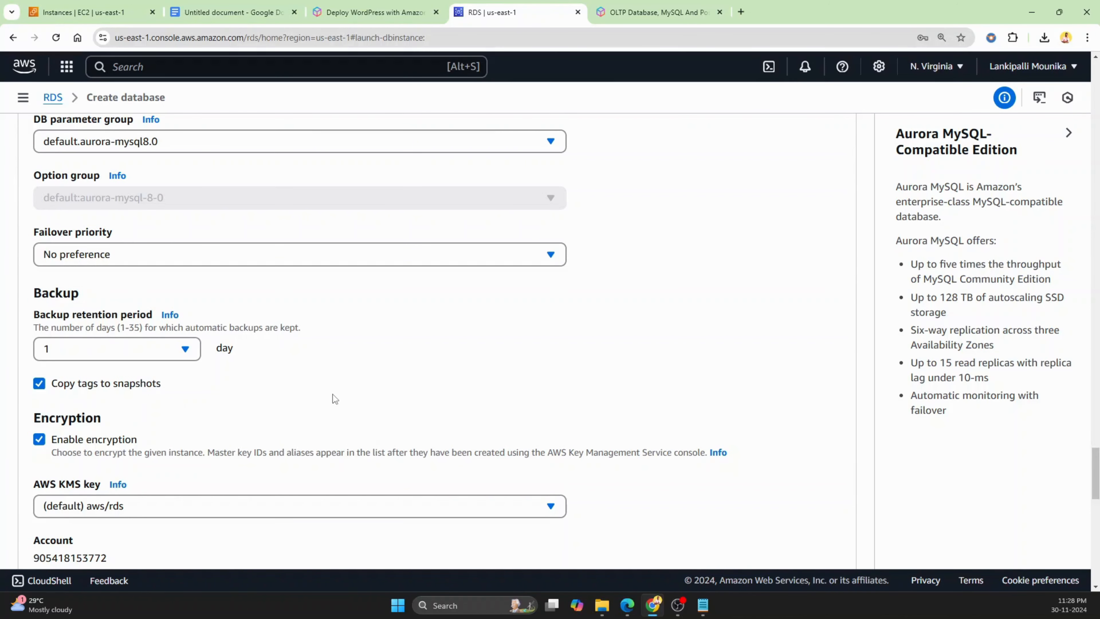
{"action": "scroll", "coordinate": [408, 316], "scroll_direction": "down", "scroll_amount": 4}
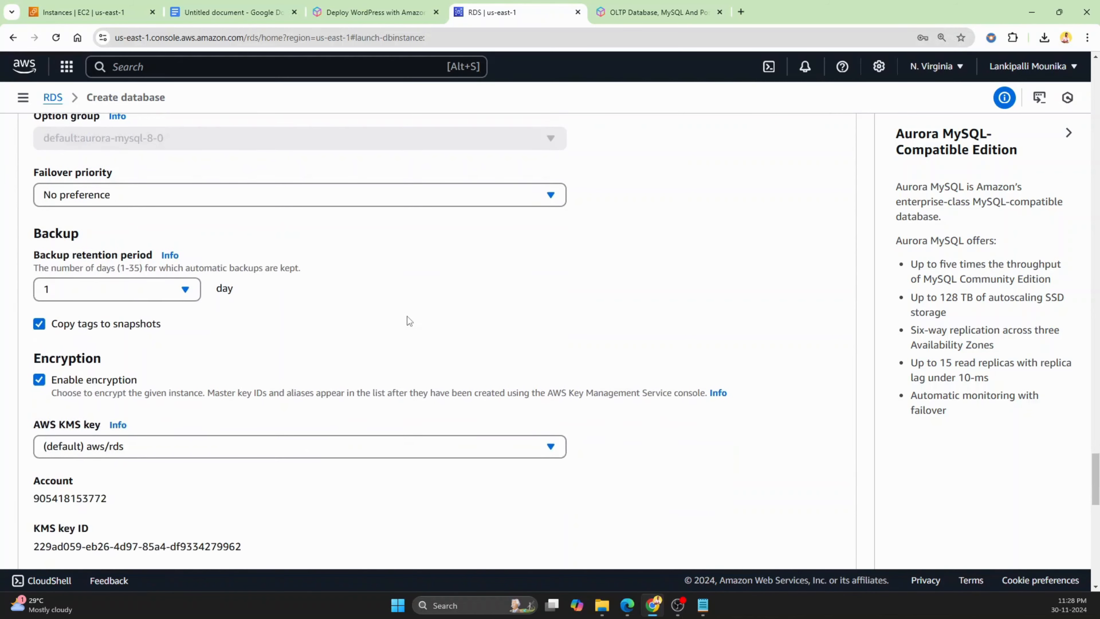
{"action": "scroll", "coordinate": [407, 317], "scroll_direction": "down", "scroll_amount": 13}
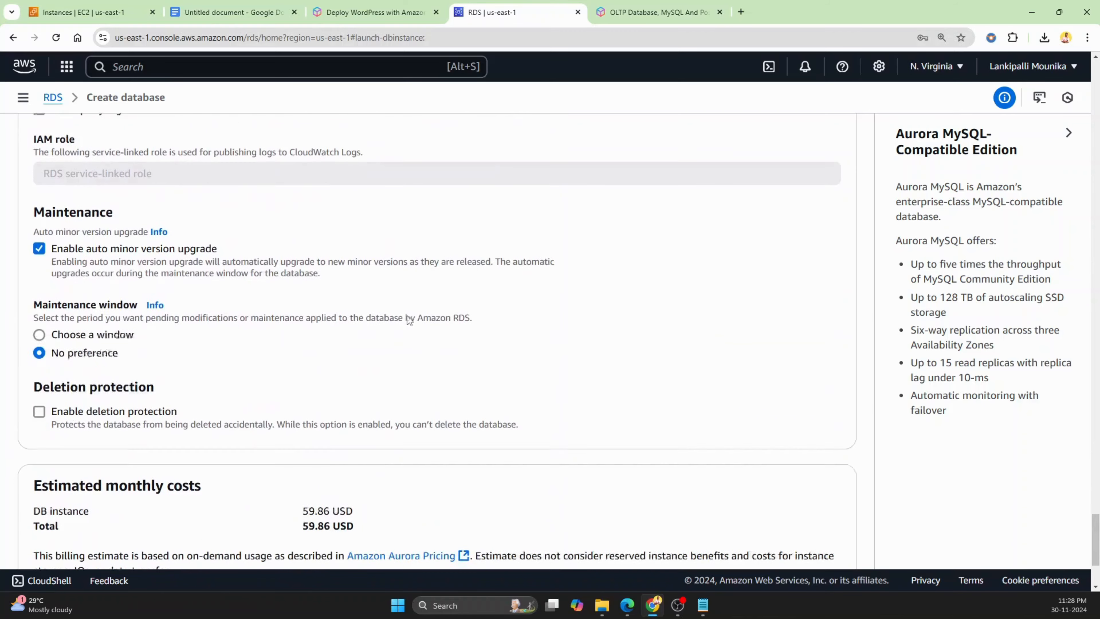
{"action": "scroll", "coordinate": [435, 312], "scroll_direction": "down", "scroll_amount": 3}
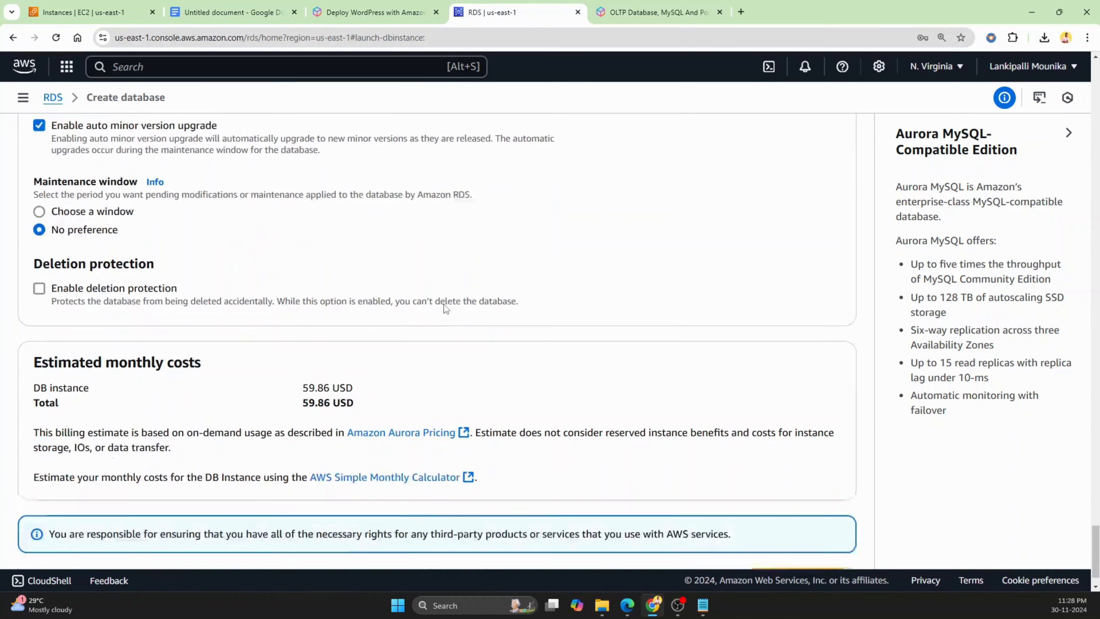
{"action": "left_click_drag", "start_coordinate": [33, 343], "coordinate": [360, 395]}
{"action": "left_click", "coordinate": [386, 403]}
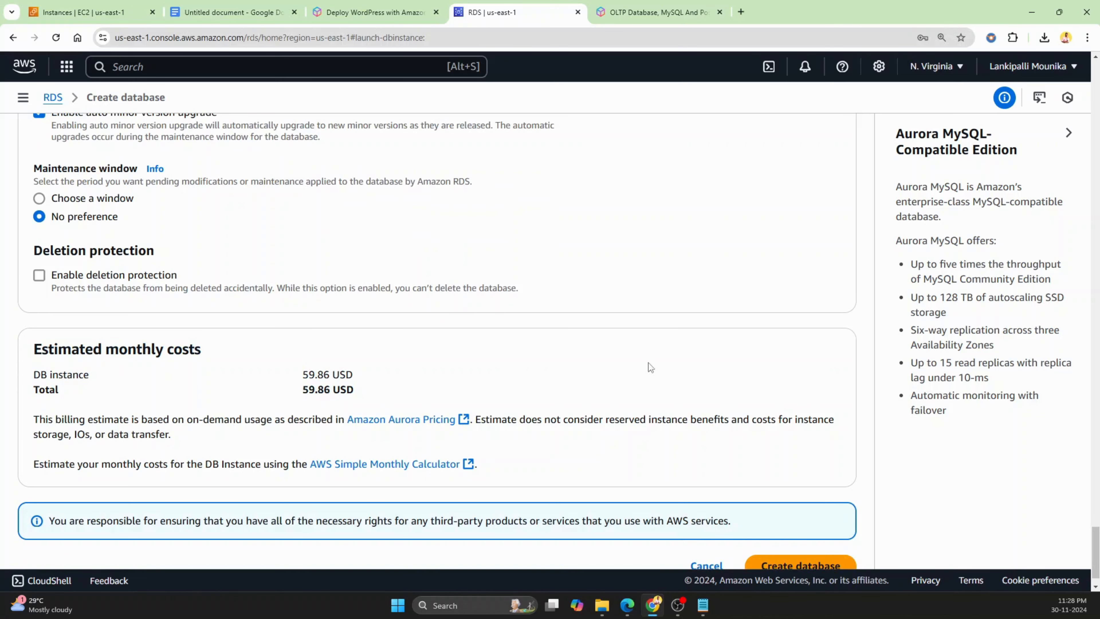
{"action": "scroll", "coordinate": [669, 366], "scroll_direction": "down", "scroll_amount": 1}
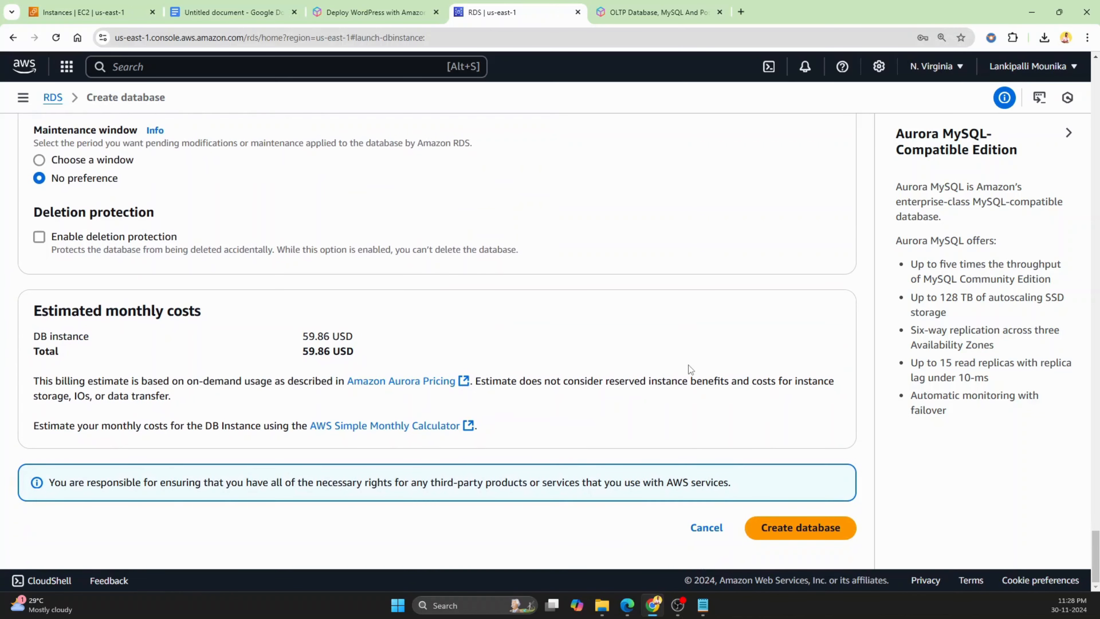
{"action": "left_click", "coordinate": [804, 533]}
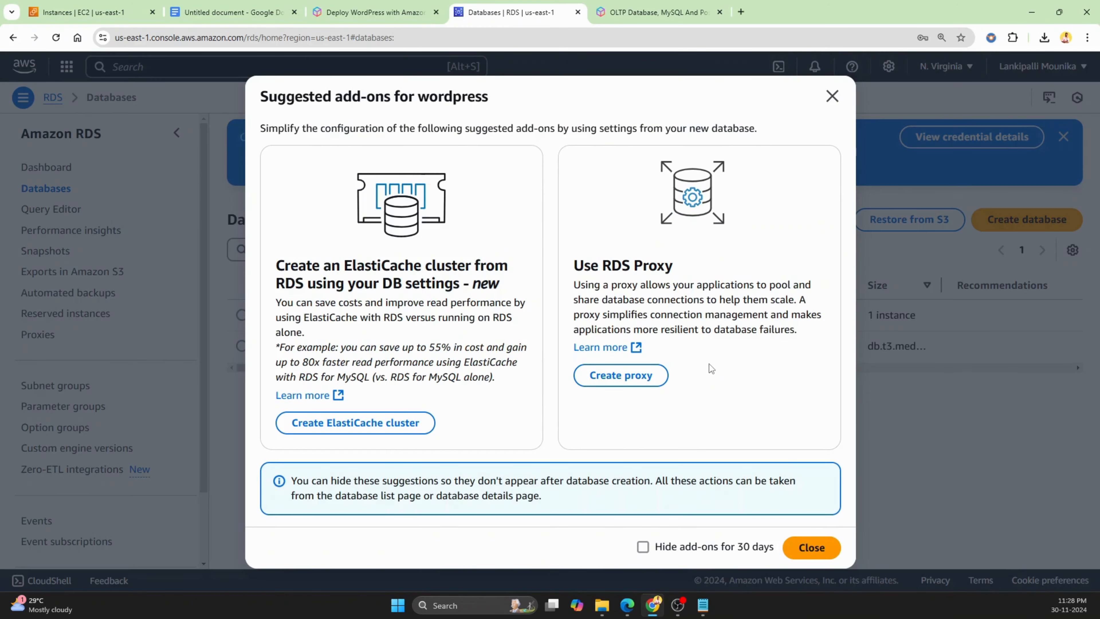
Close the suggested add-ons dialog and refresh the databases list
{"action": "left_click", "coordinate": [832, 96]}
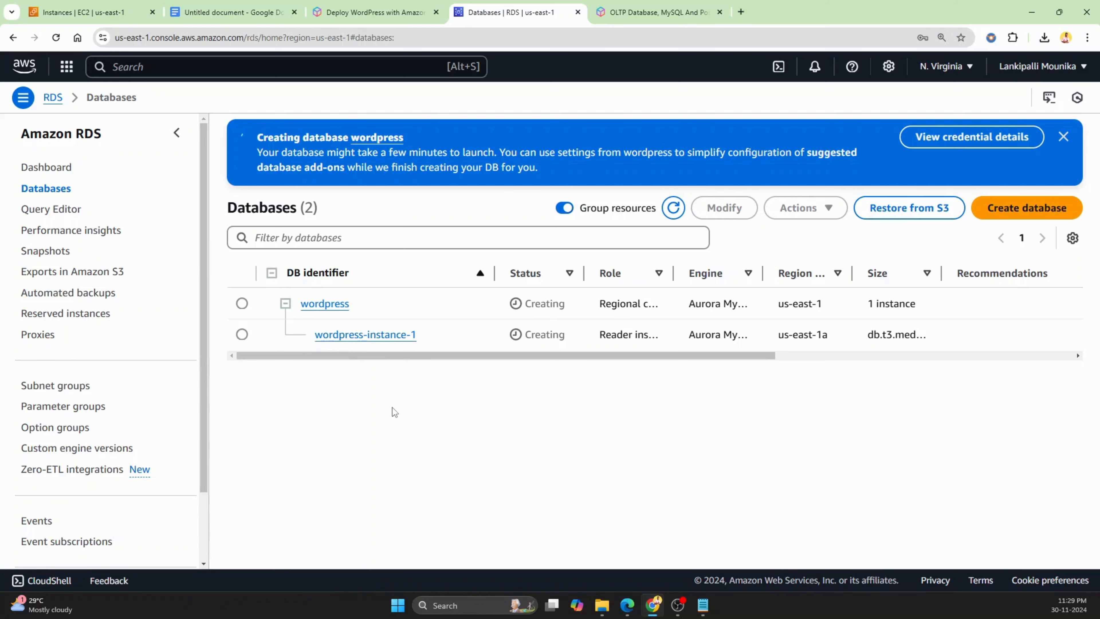
{"action": "left_click_drag", "start_coordinate": [468, 356], "coordinate": [317, 369]}
{"action": "left_click", "coordinate": [669, 215]}
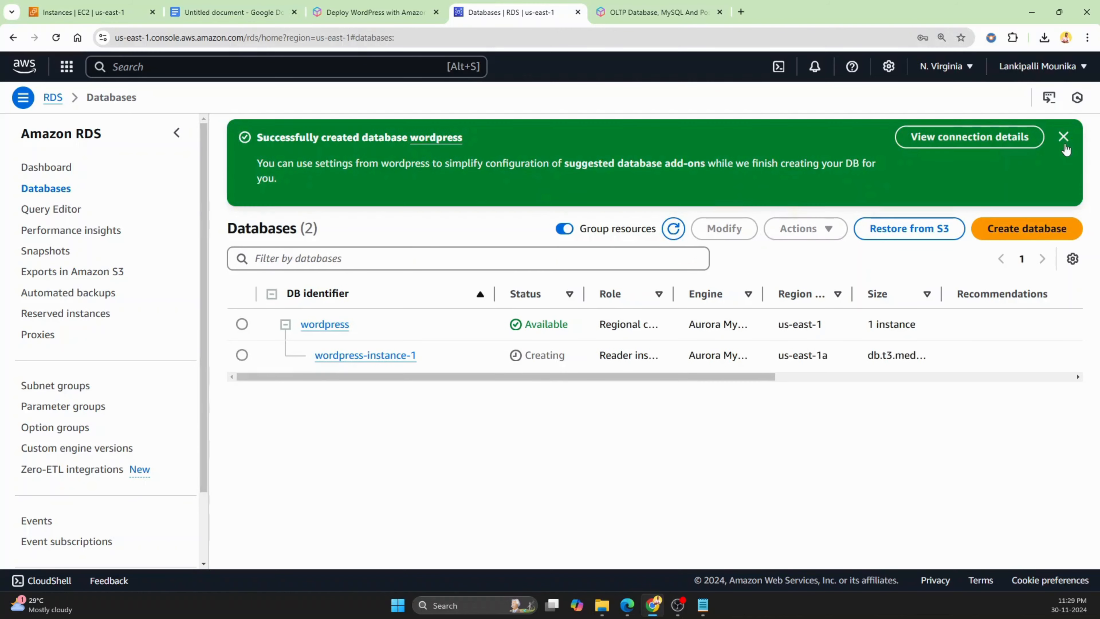
Open the wordpress cluster's details and examine its connectivity endpoints
{"action": "left_click", "coordinate": [1063, 138]}
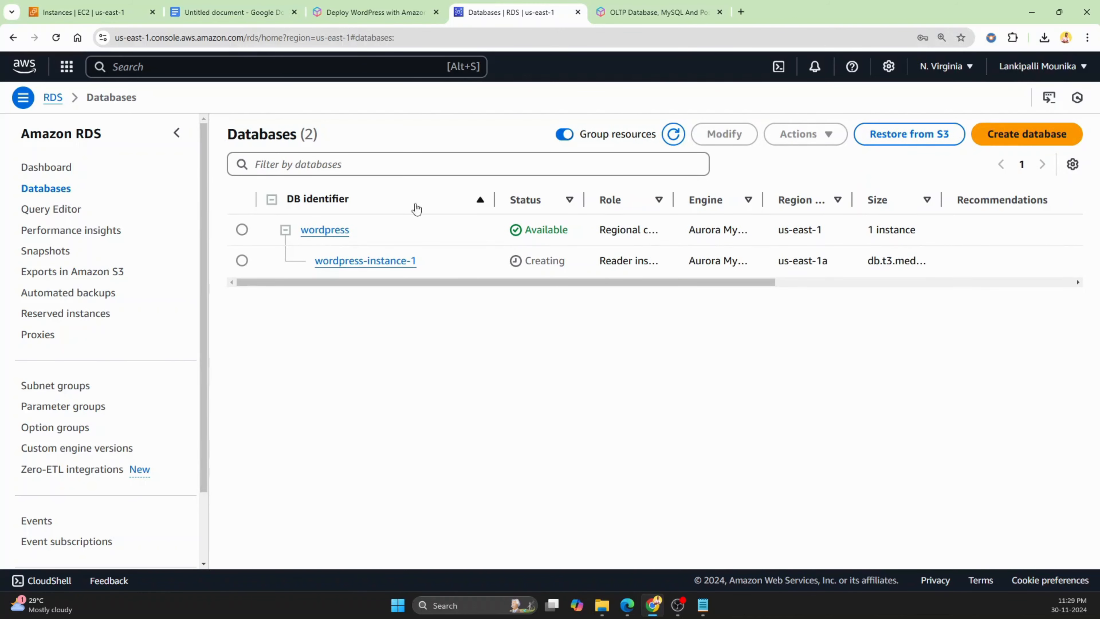
{"action": "left_click", "coordinate": [340, 233]}
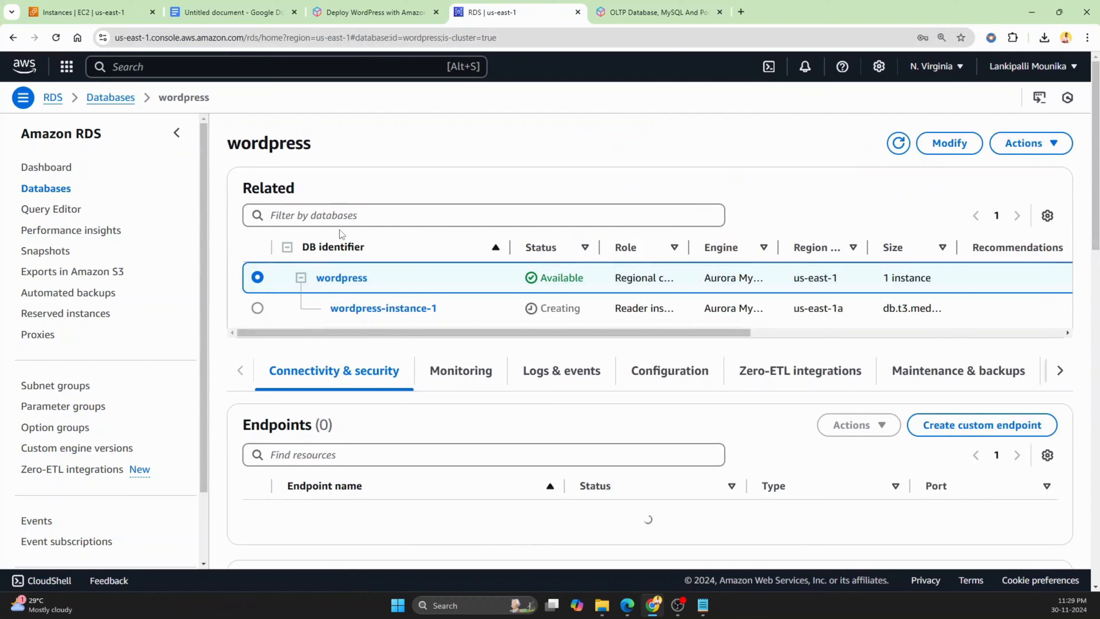
{"action": "scroll", "coordinate": [641, 458], "scroll_direction": "down", "scroll_amount": 3}
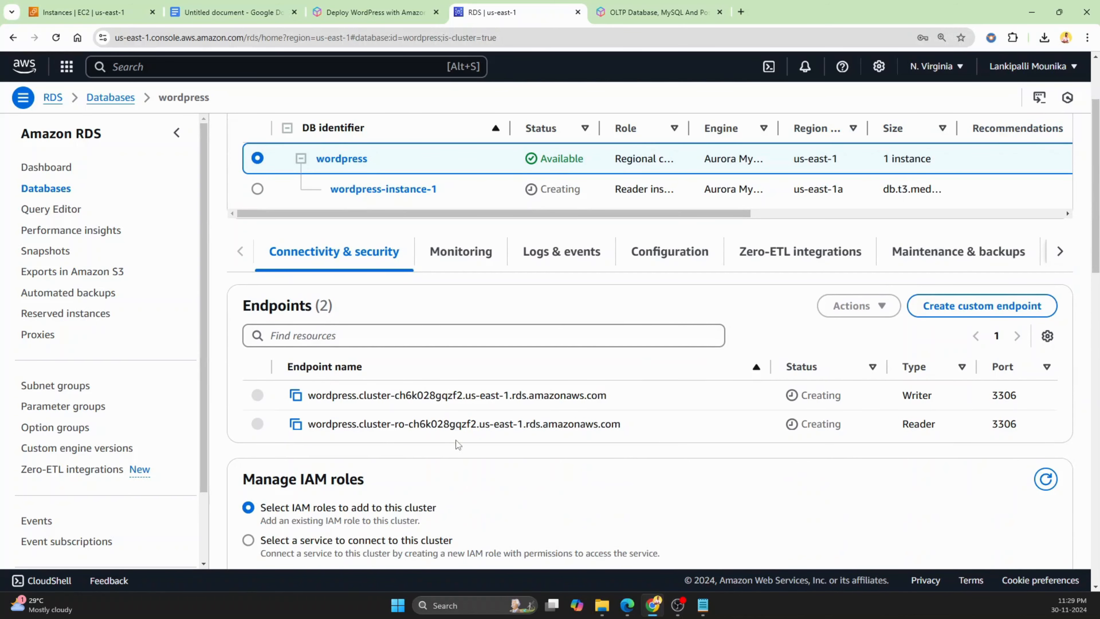
{"action": "scroll", "coordinate": [546, 445], "scroll_direction": "up", "scroll_amount": 3}
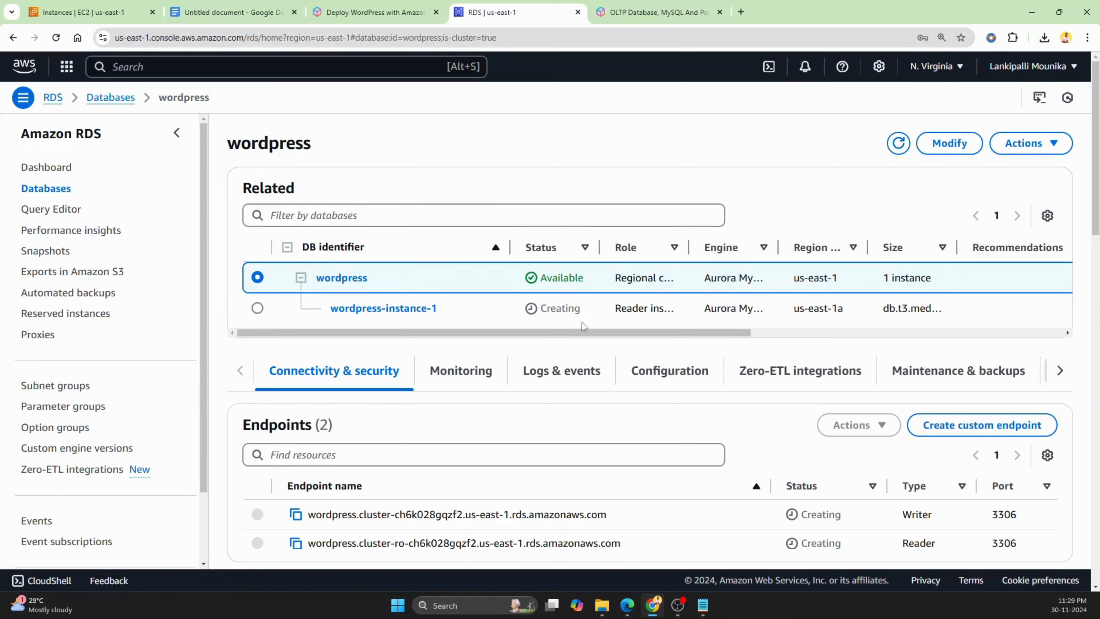
Start launching a new EC2 instance and name it aurora wordpress
{"action": "left_click", "coordinate": [104, 11]}
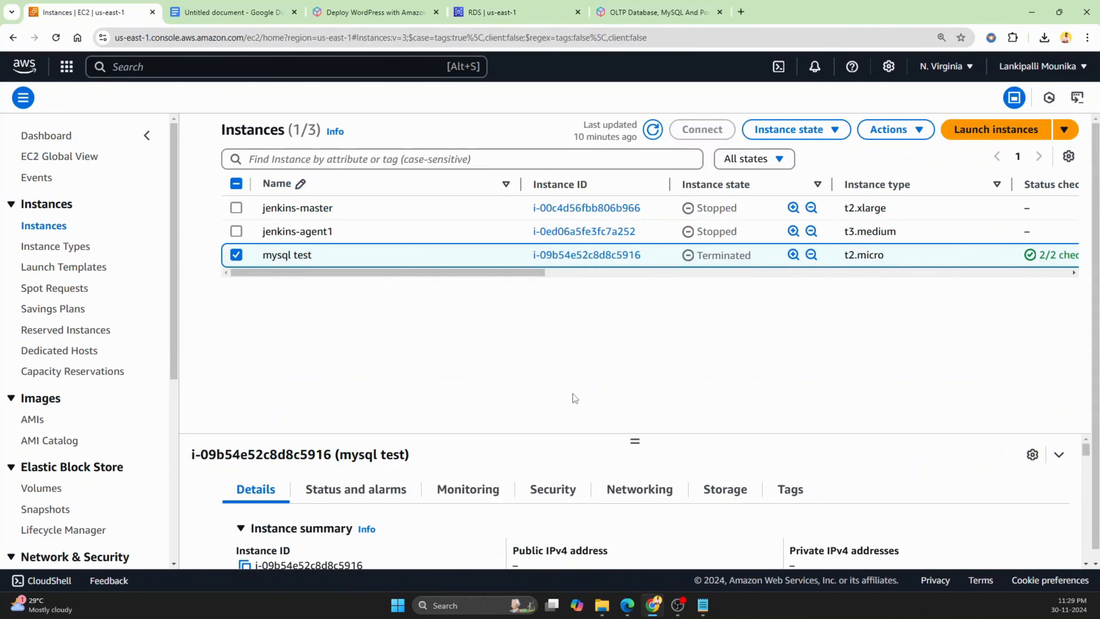
{"action": "left_click", "coordinate": [1008, 137]}
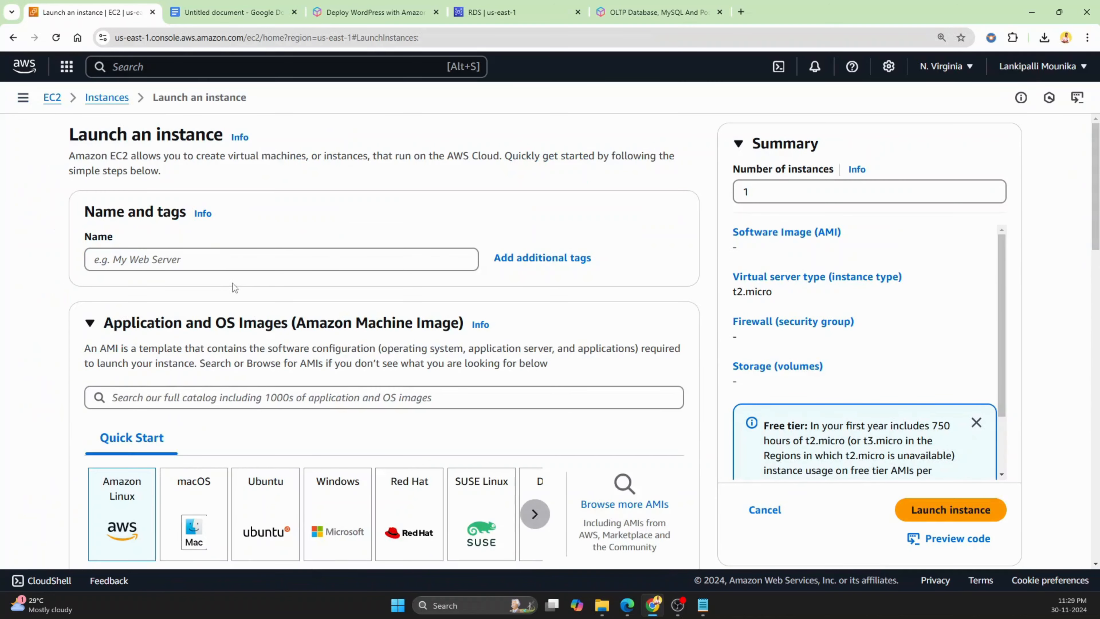
{"action": "left_click", "coordinate": [228, 257]}
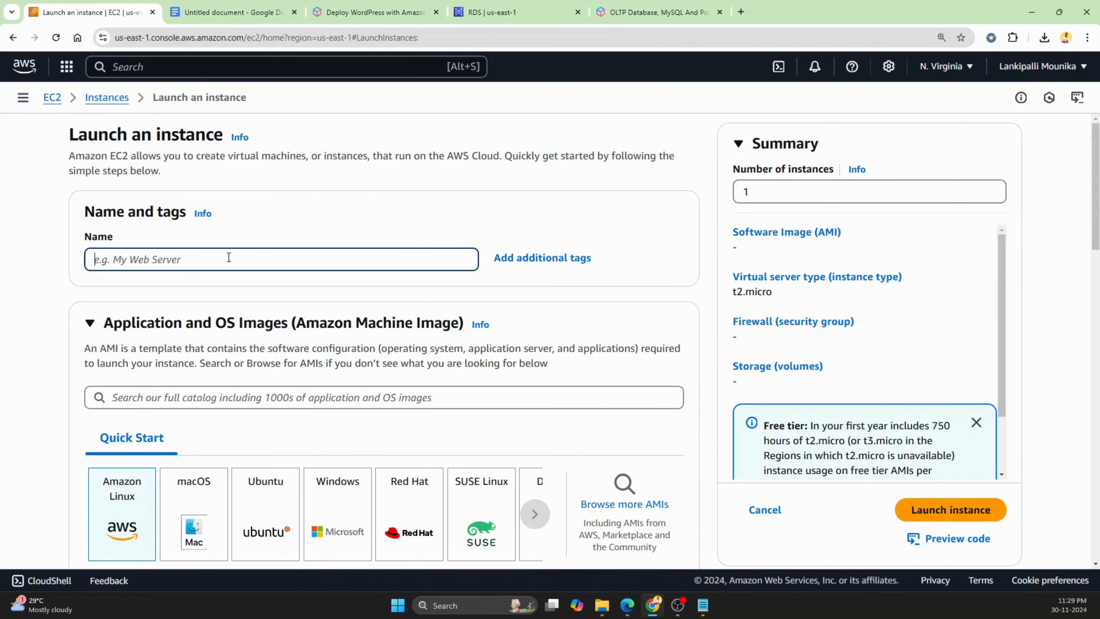
{"action": "type", "text": "auro"}
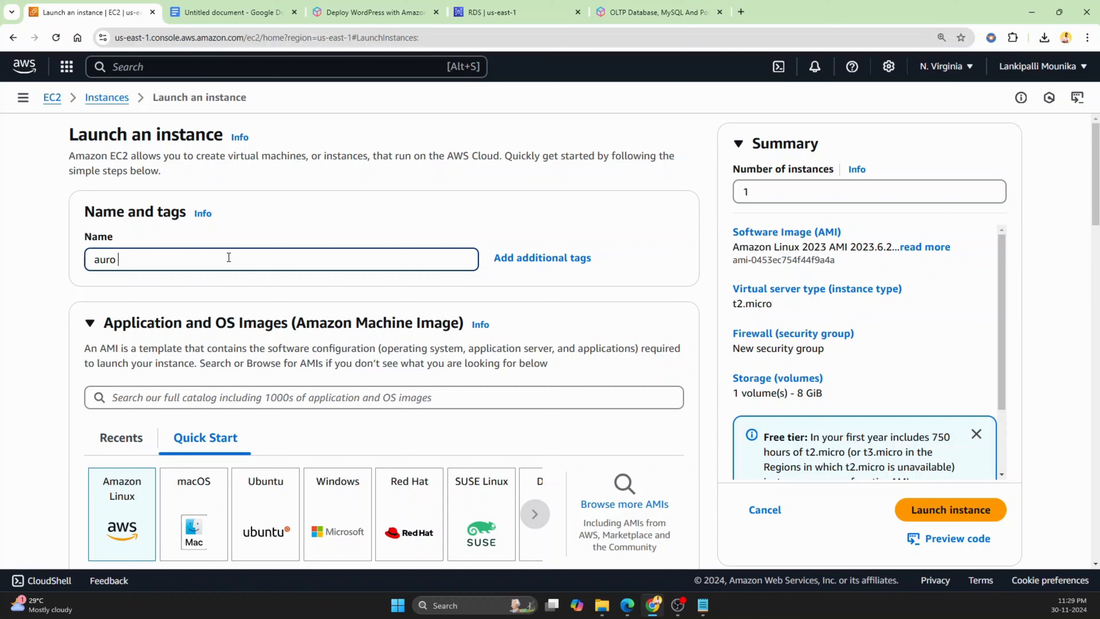
{"action": "key", "text": "BackSpace"}
{"action": "key", "text": "BackSpace"}
{"action": "key", "text": "BackSpace"}
{"action": "key", "text": "BackSpace"}
{"action": "type", "text": "uror"}
{"action": "type", "text": "ess"}
Choose the Amazon Linux 2 AMI (HVM) - Kernel 5.10, SSD Volume Type as the machine image
{"action": "scroll", "coordinate": [273, 299], "scroll_direction": "down", "scroll_amount": 4}
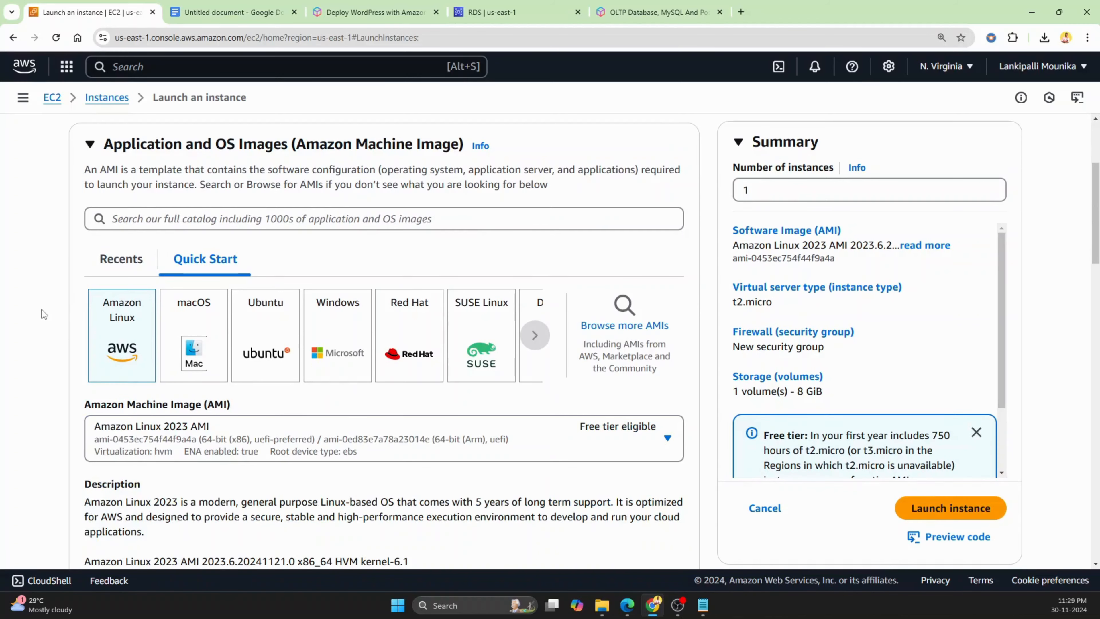
{"action": "left_click", "coordinate": [636, 444]}
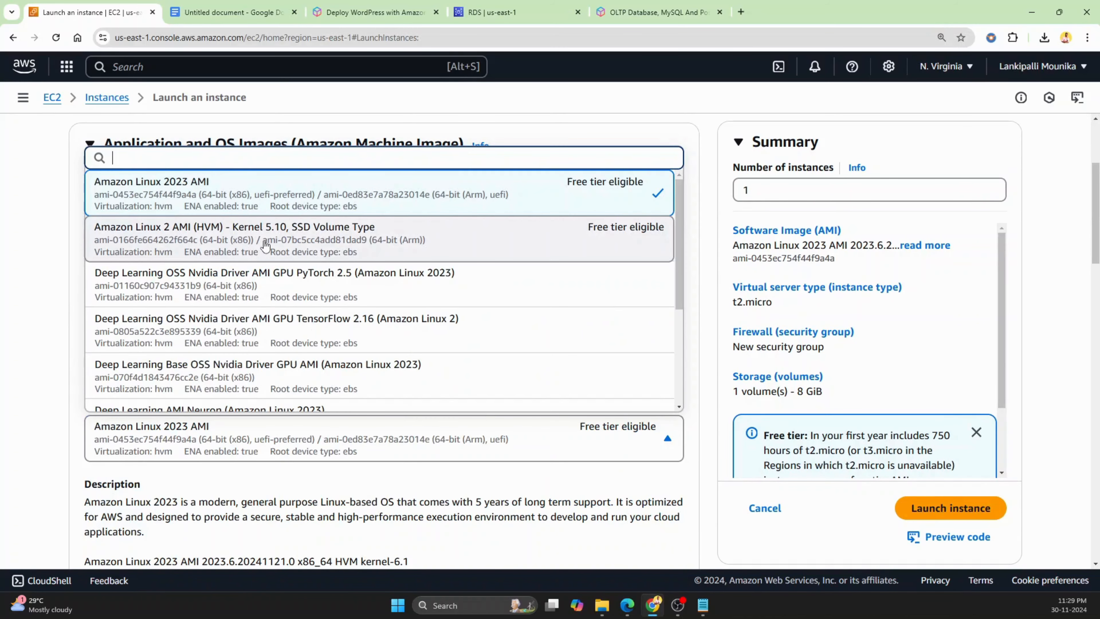
{"action": "left_click", "coordinate": [266, 245]}
{"action": "scroll", "coordinate": [23, 360], "scroll_direction": "down", "scroll_amount": 5}
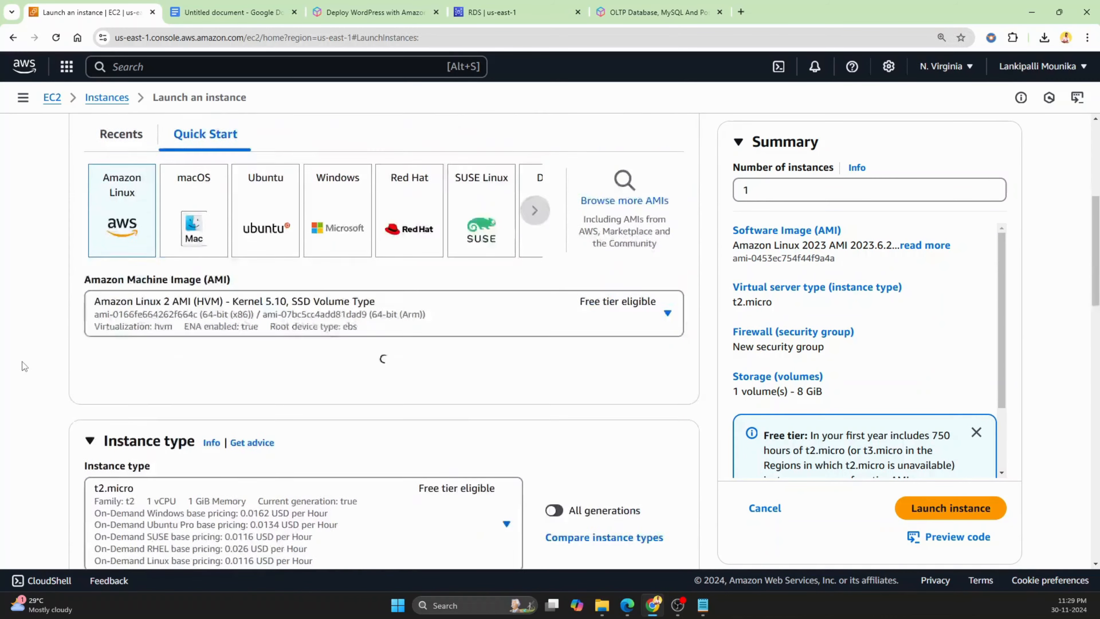
Set the key pair option to proceed without a key pair
{"action": "scroll", "coordinate": [24, 367], "scroll_direction": "down", "scroll_amount": 3}
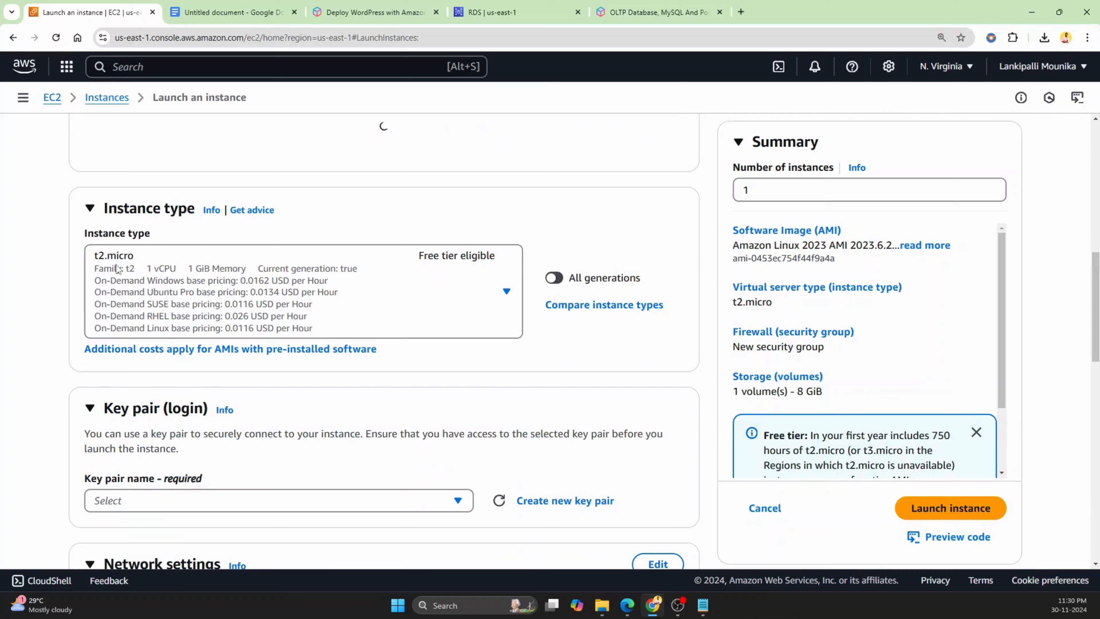
{"action": "scroll", "coordinate": [24, 304], "scroll_direction": "down", "scroll_amount": 3}
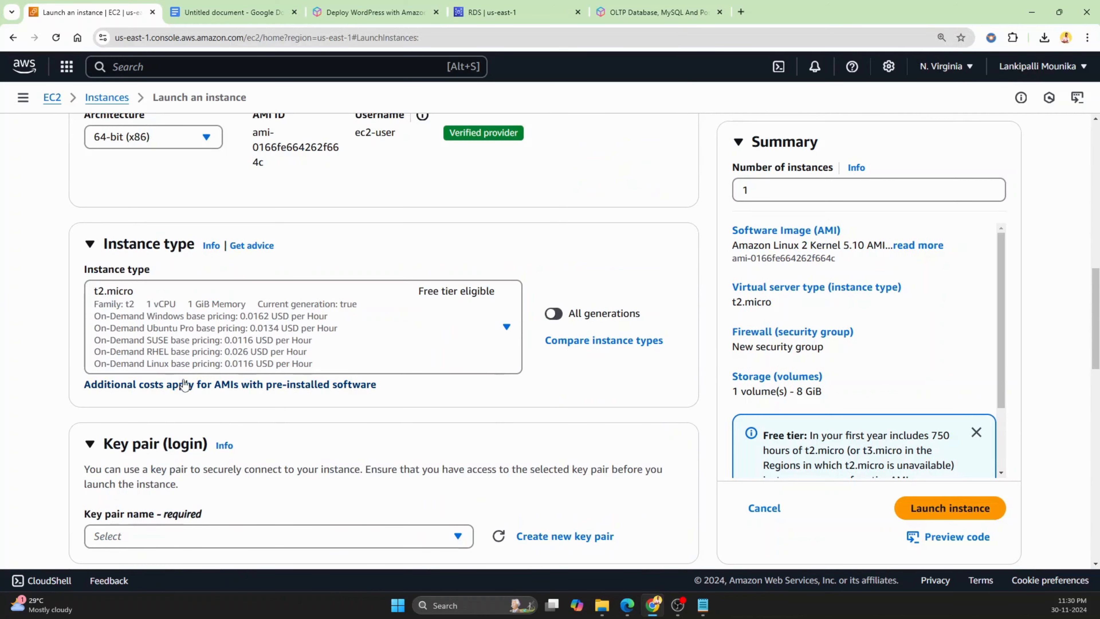
{"action": "left_click", "coordinate": [184, 383]}
{"action": "scroll", "coordinate": [185, 369], "scroll_direction": "down", "scroll_amount": 5}
{"action": "left_click", "coordinate": [190, 356]}
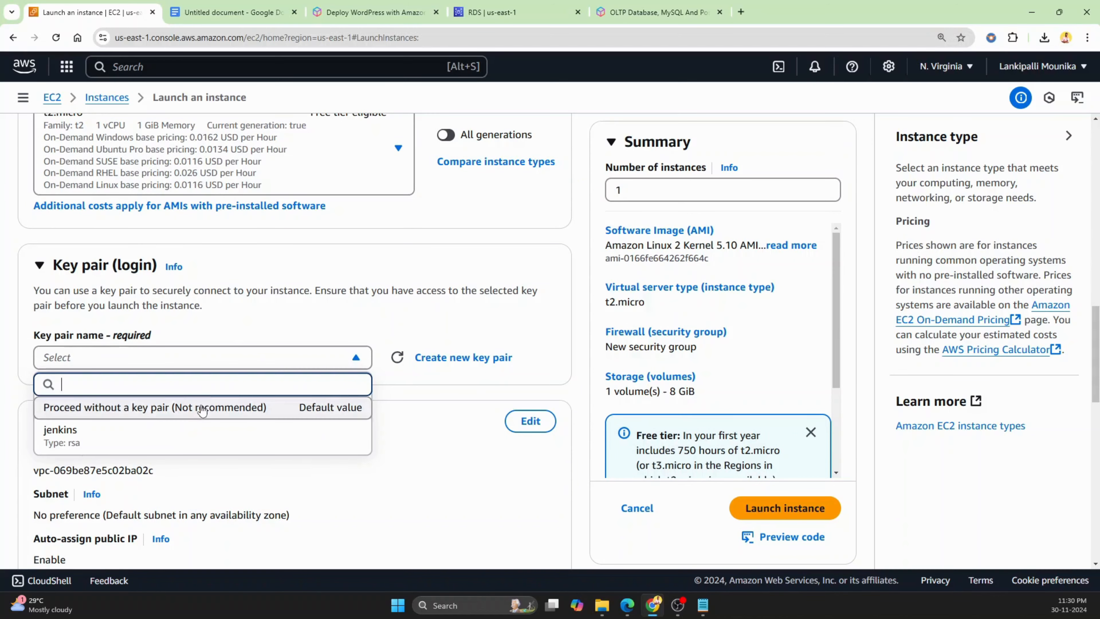
{"action": "left_click", "coordinate": [200, 408]}
Use an existing security group and pick allow all for ec2 for the instance's firewall
{"action": "scroll", "coordinate": [294, 401], "scroll_direction": "down", "scroll_amount": 4}
{"action": "scroll", "coordinate": [337, 402], "scroll_direction": "down", "scroll_amount": 3}
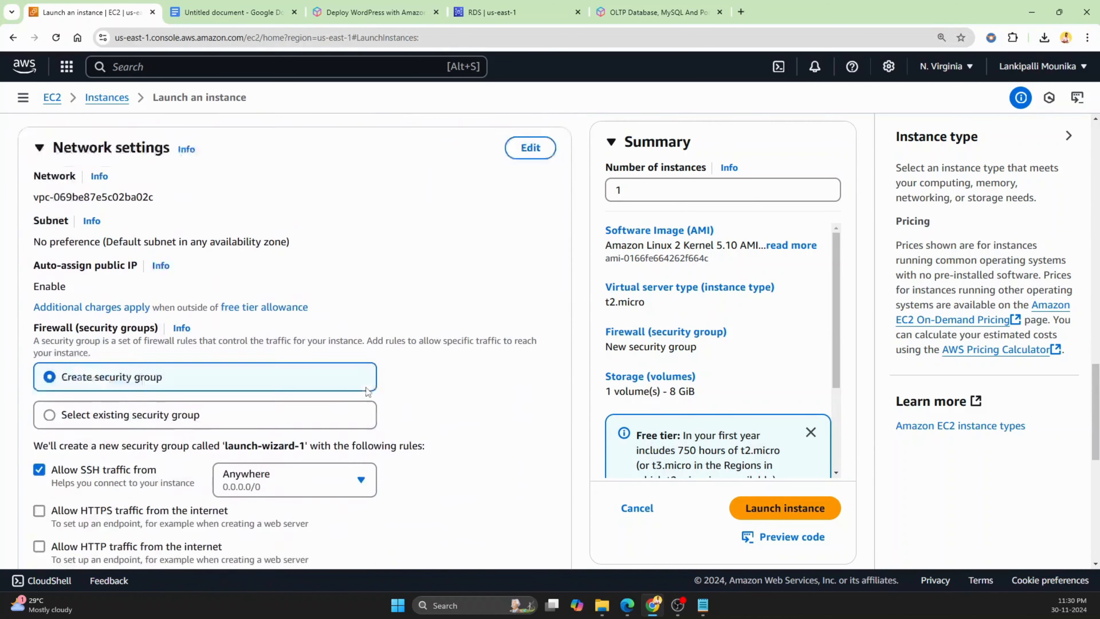
{"action": "left_click", "coordinate": [109, 395]}
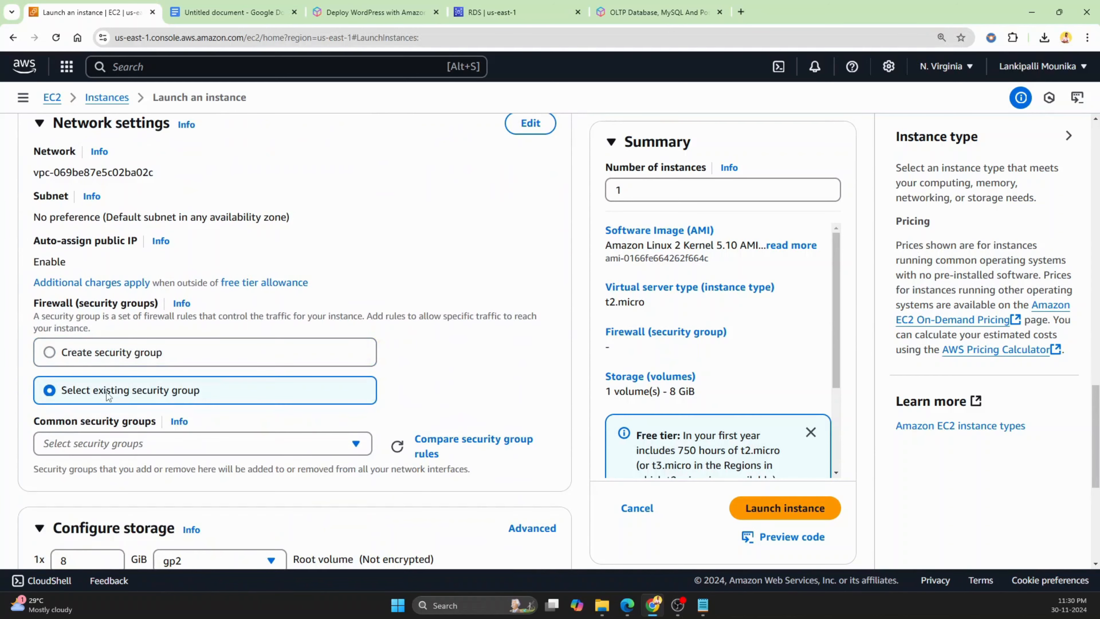
{"action": "left_click", "coordinate": [188, 445]}
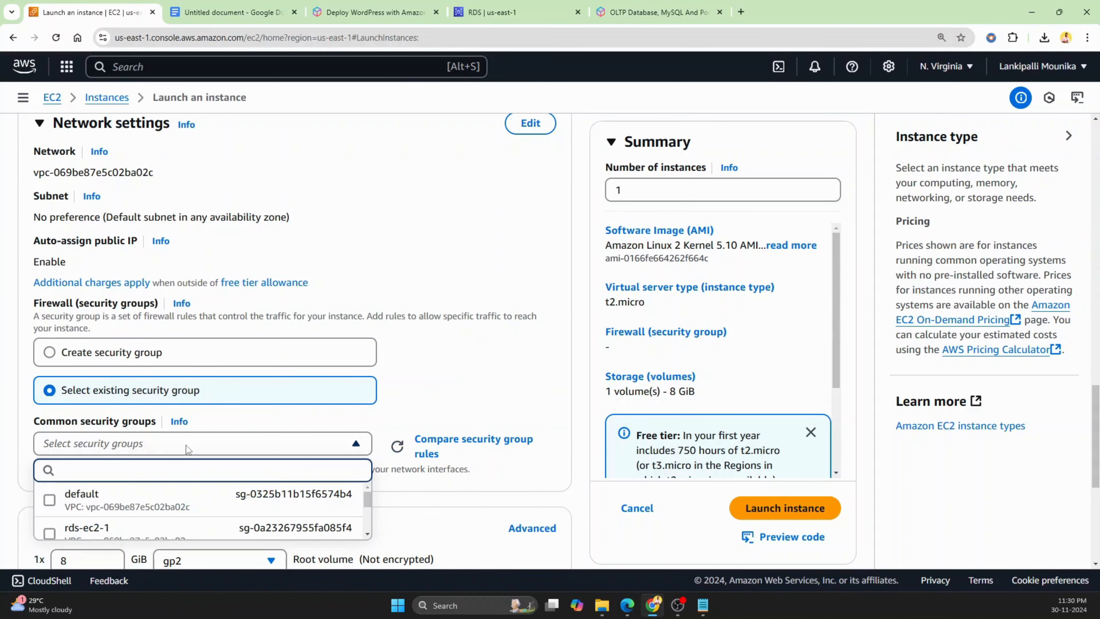
{"action": "scroll", "coordinate": [212, 434], "scroll_direction": "down", "scroll_amount": 1}
{"action": "scroll", "coordinate": [217, 432], "scroll_direction": "down", "scroll_amount": 4}
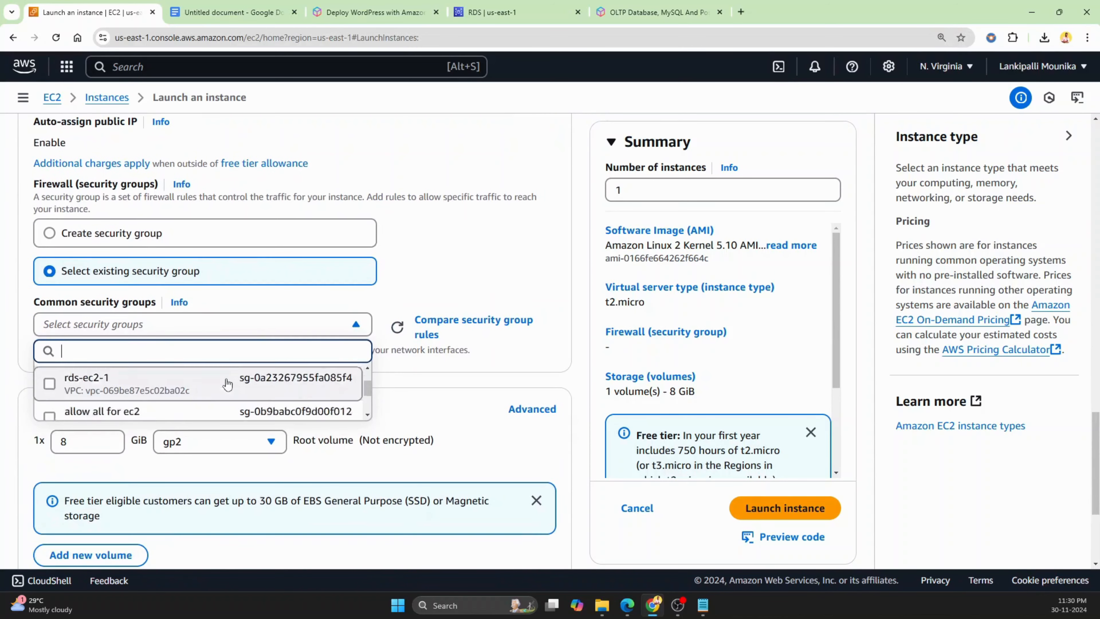
{"action": "scroll", "coordinate": [204, 397], "scroll_direction": "up", "scroll_amount": 1}
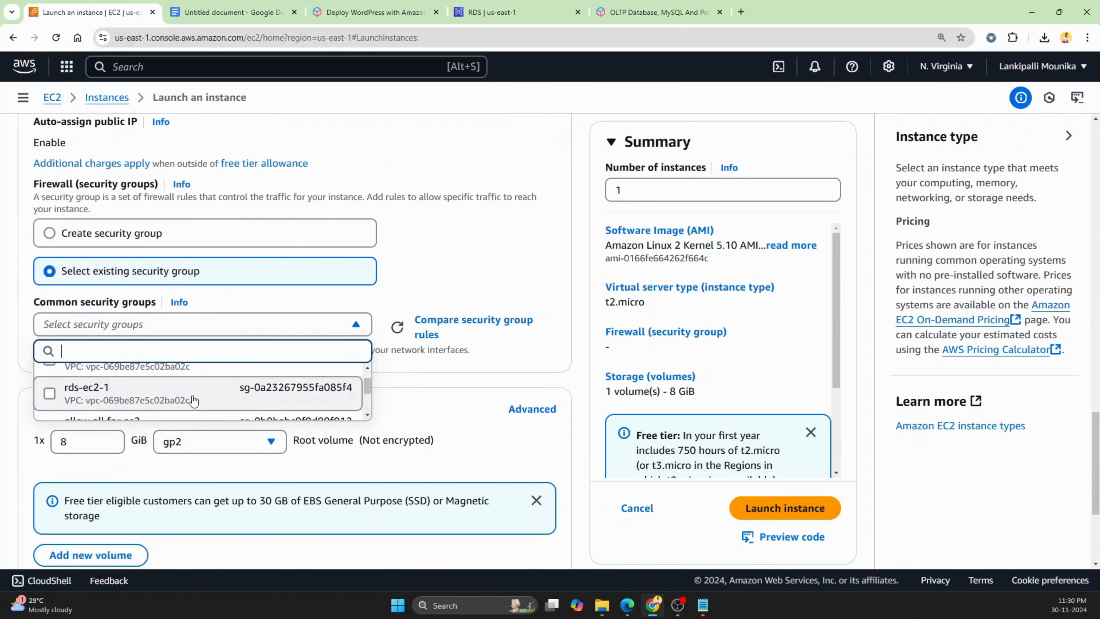
{"action": "scroll", "coordinate": [196, 388], "scroll_direction": "down", "scroll_amount": 2}
{"action": "left_click", "coordinate": [185, 375]}
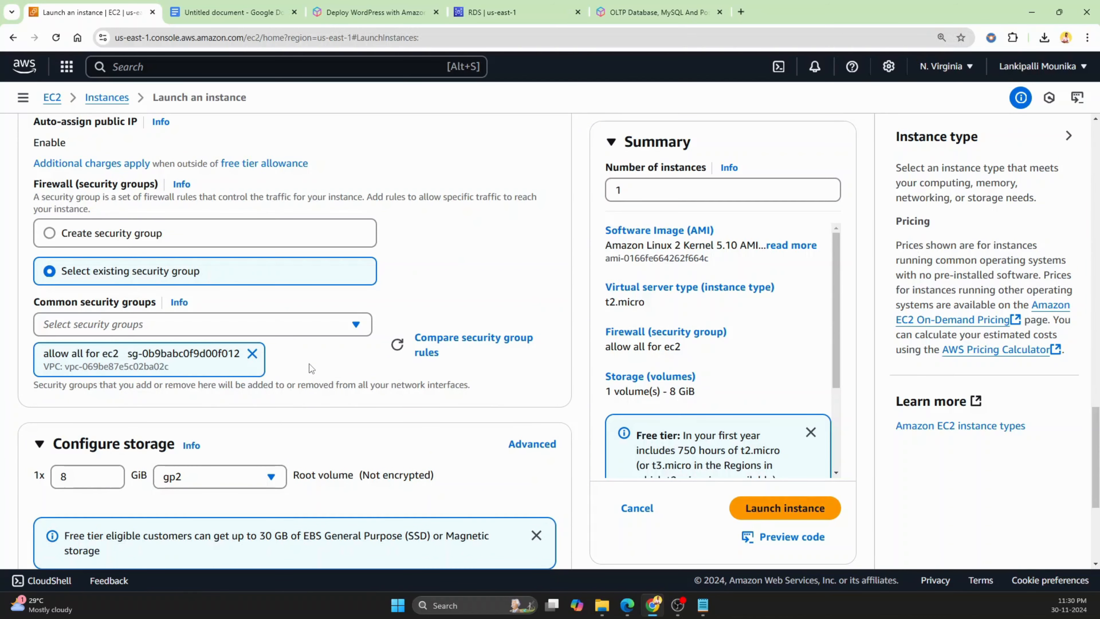
Launch the instance with the remaining default settings
{"action": "scroll", "coordinate": [317, 365], "scroll_direction": "down", "scroll_amount": 2}
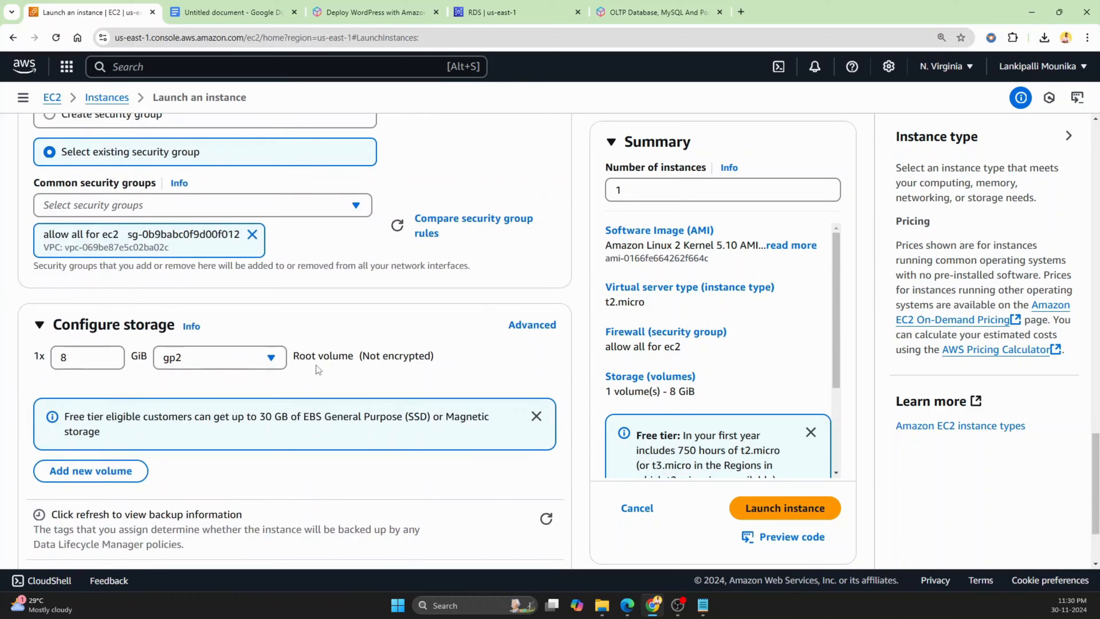
{"action": "scroll", "coordinate": [306, 390], "scroll_direction": "down", "scroll_amount": 2}
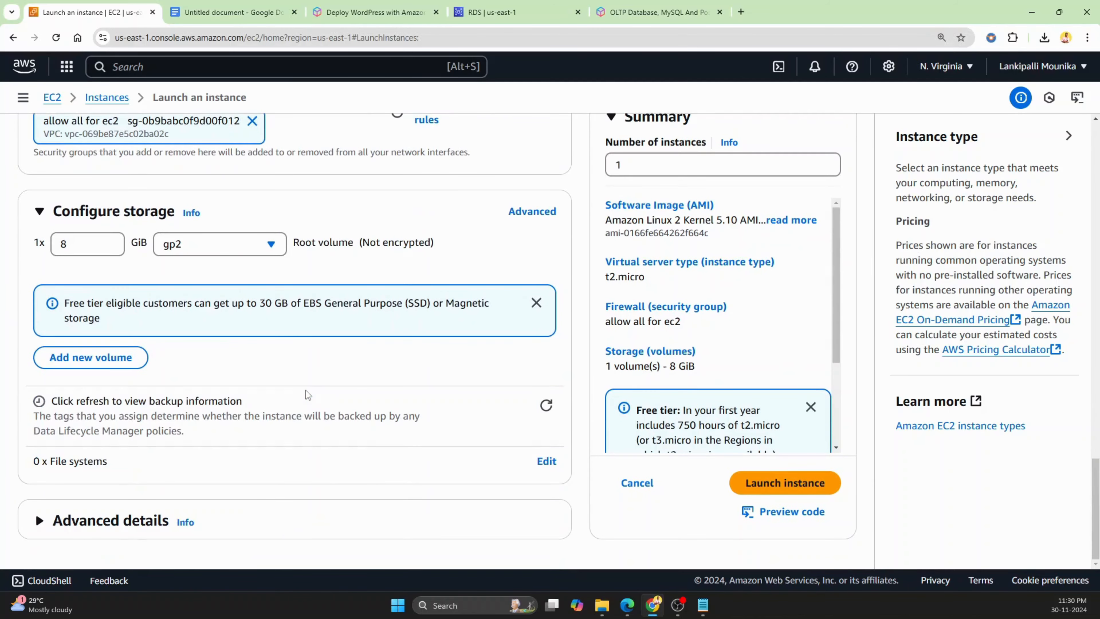
{"action": "left_click", "coordinate": [791, 487]}
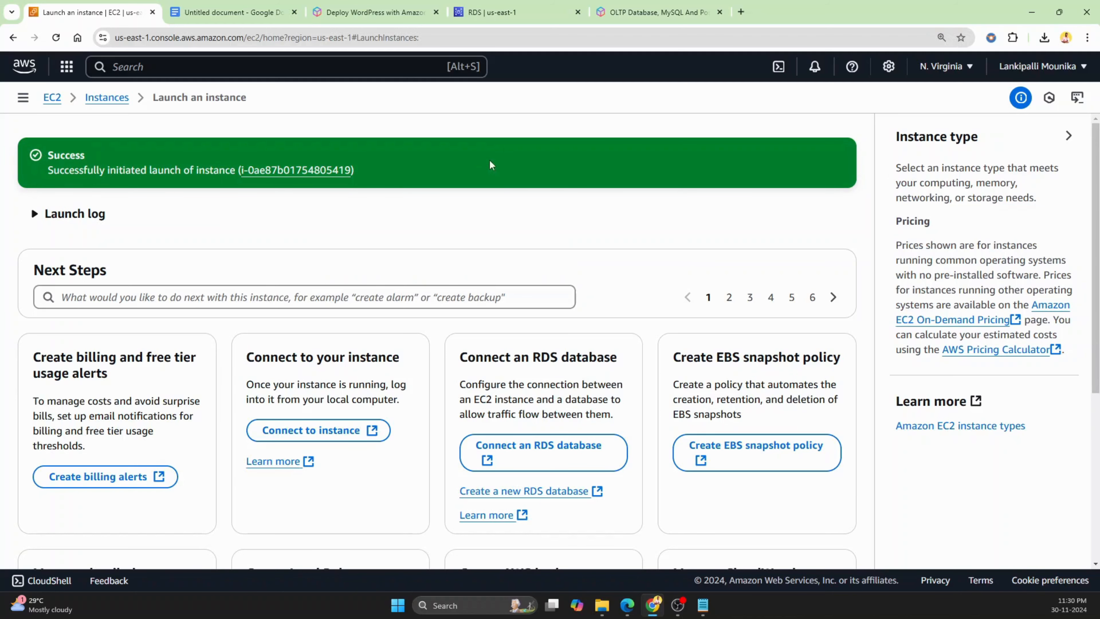
Return to the wordpress database cluster details and check its status and endpoints
{"action": "left_click", "coordinate": [509, 10]}
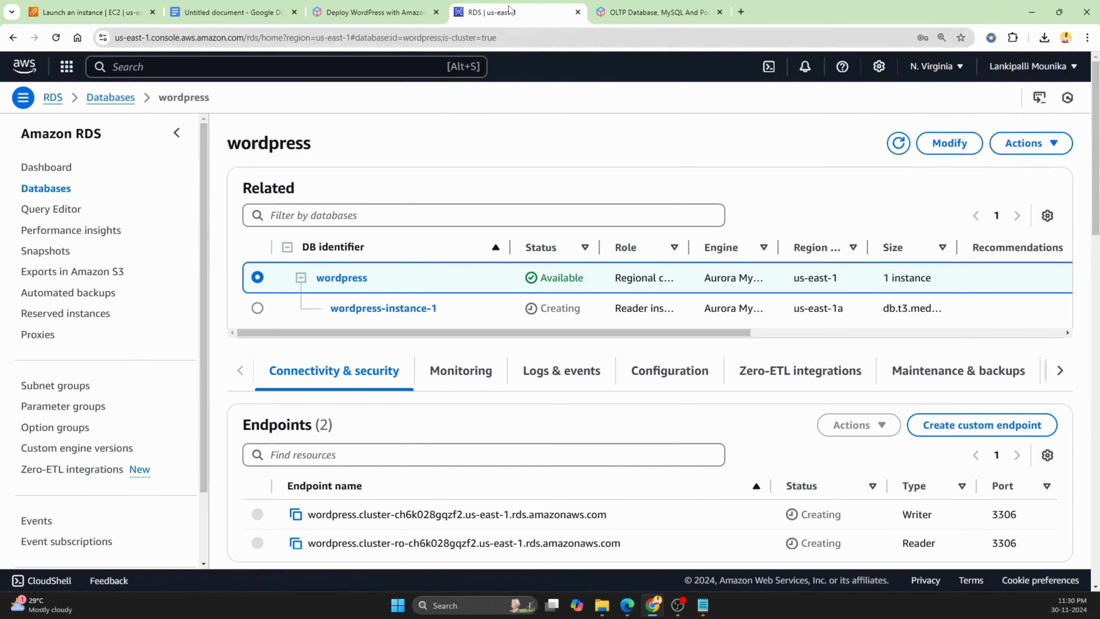
{"action": "left_click", "coordinate": [355, 281]}
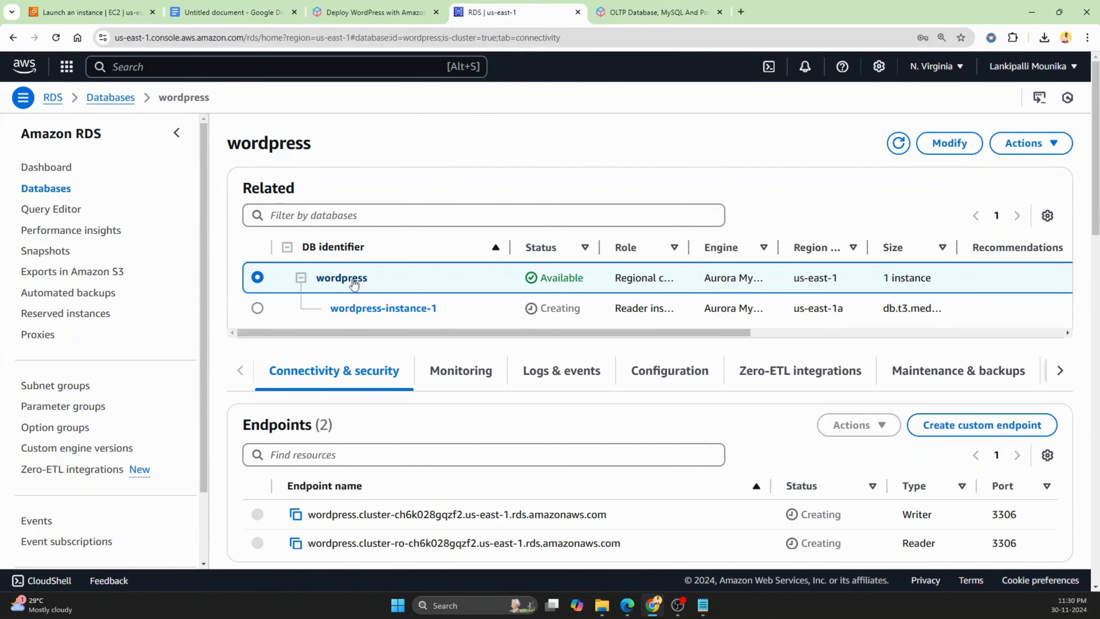
{"action": "left_click", "coordinate": [56, 38]}
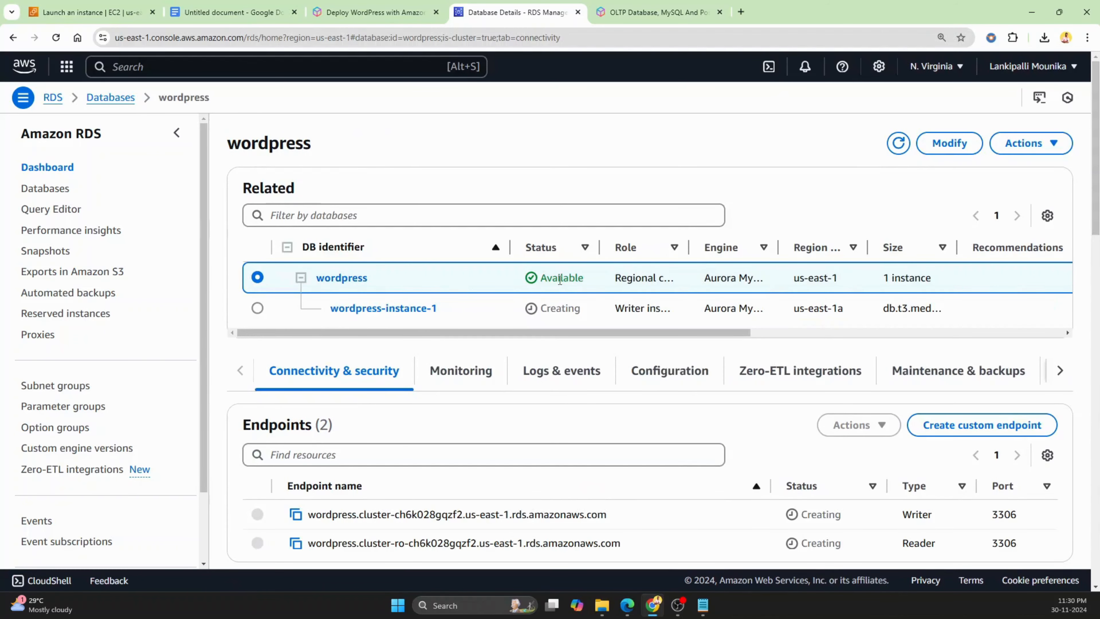
{"action": "scroll", "coordinate": [532, 311], "scroll_direction": "down", "scroll_amount": 3}
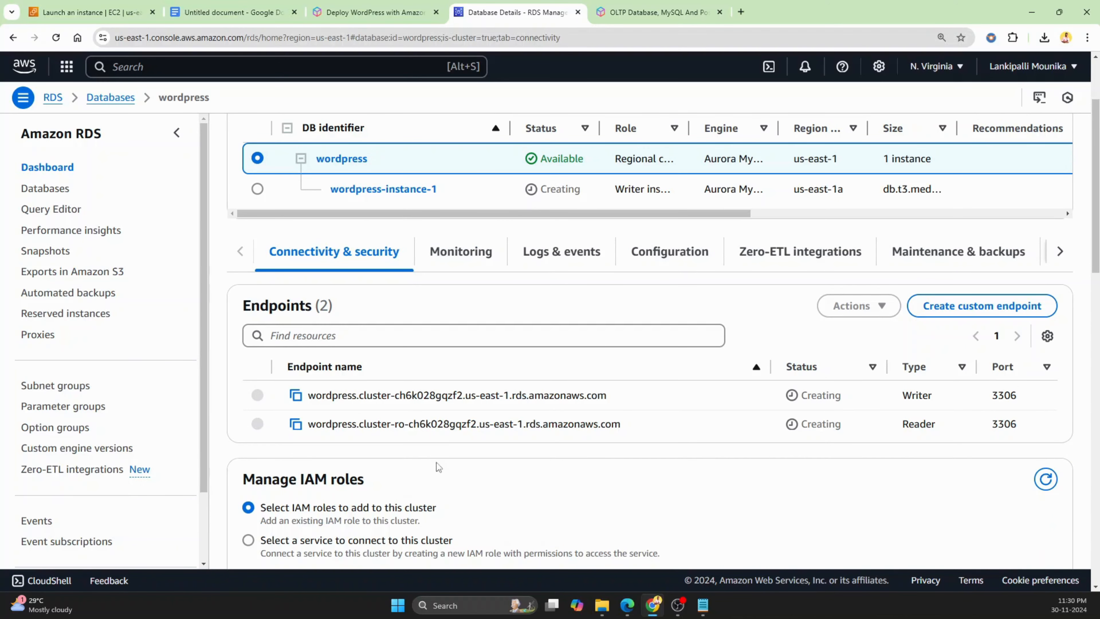
Close the OLTP Database webpage tab and return to the EC2 launch page
{"action": "left_click", "coordinate": [663, 12]}
{"action": "left_click", "coordinate": [719, 12]}
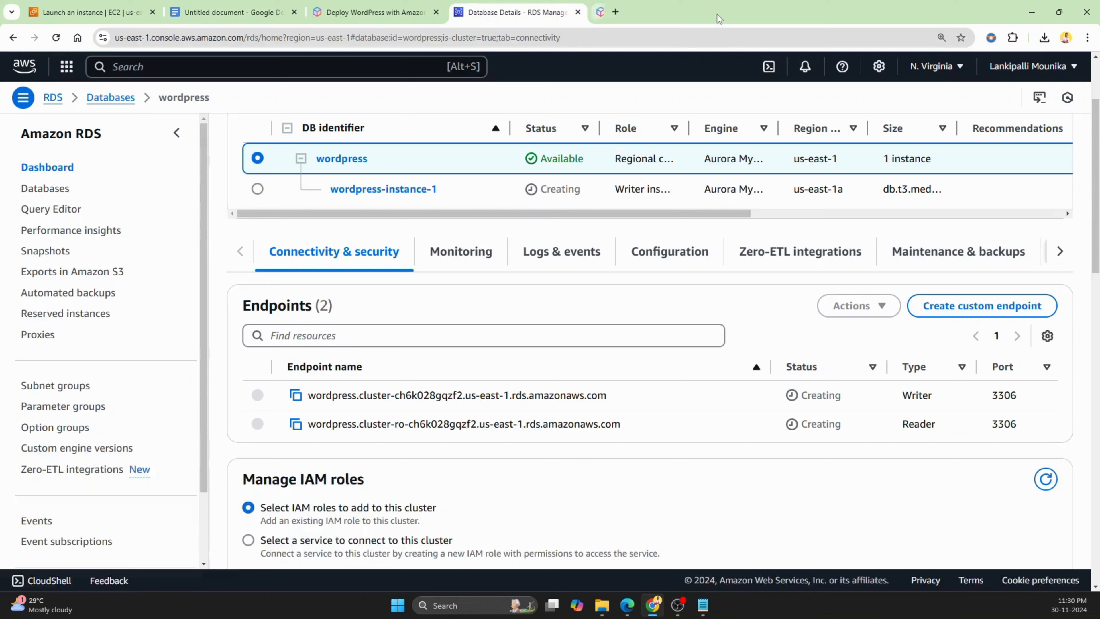
{"action": "left_click", "coordinate": [266, 6]}
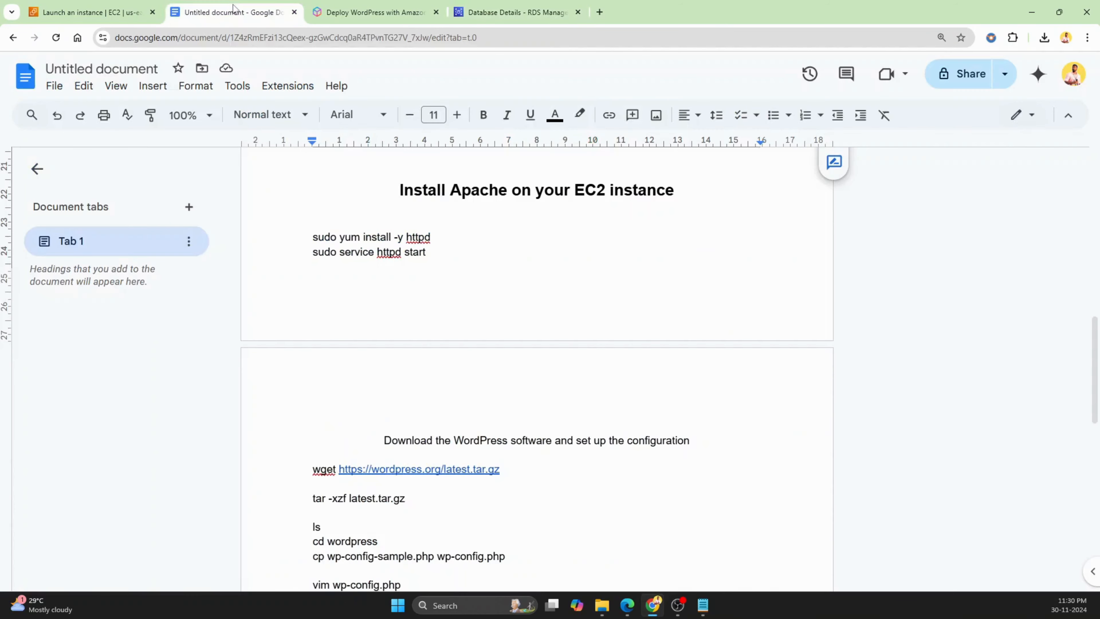
{"action": "left_click", "coordinate": [103, 5]}
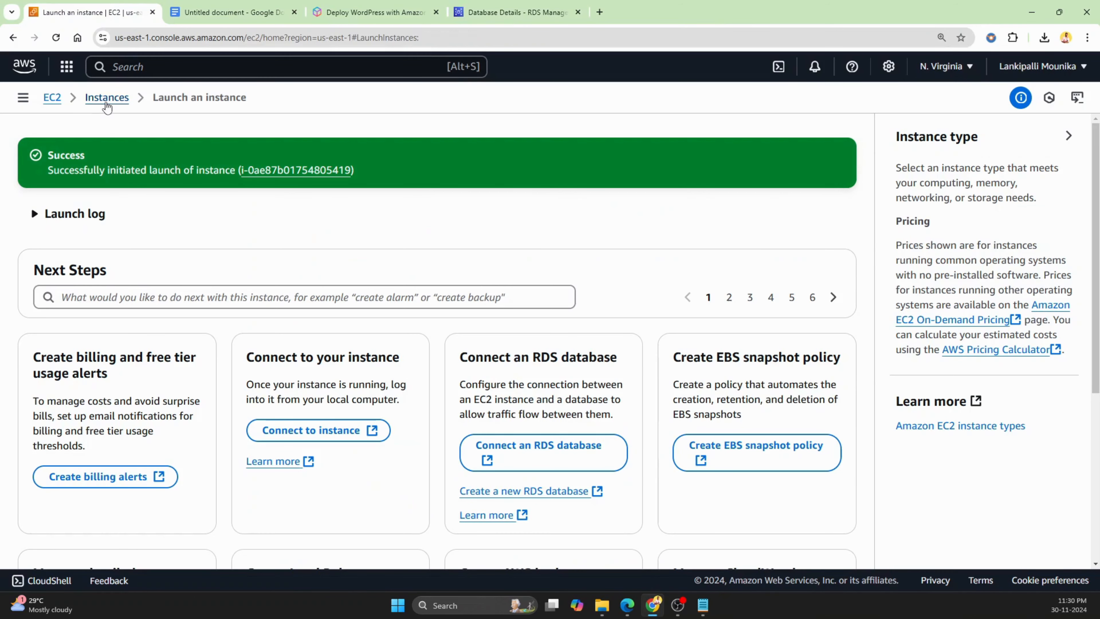
Refresh the instances list and open the aurora wordpress instance's details
{"action": "left_click", "coordinate": [106, 98]}
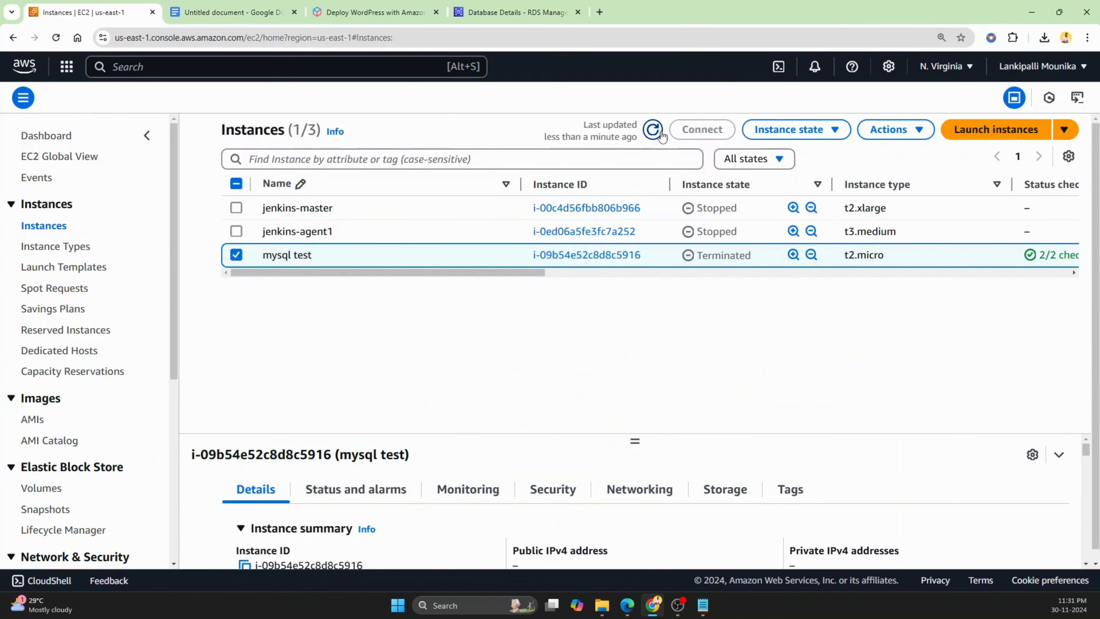
{"action": "left_click", "coordinate": [653, 129]}
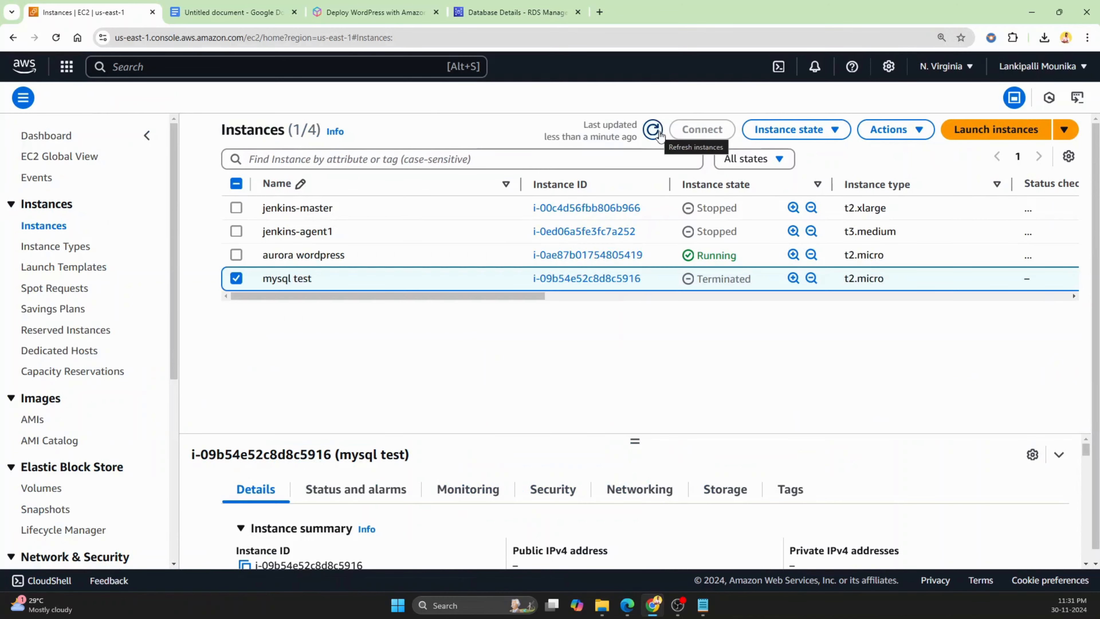
{"action": "left_click", "coordinate": [606, 256]}
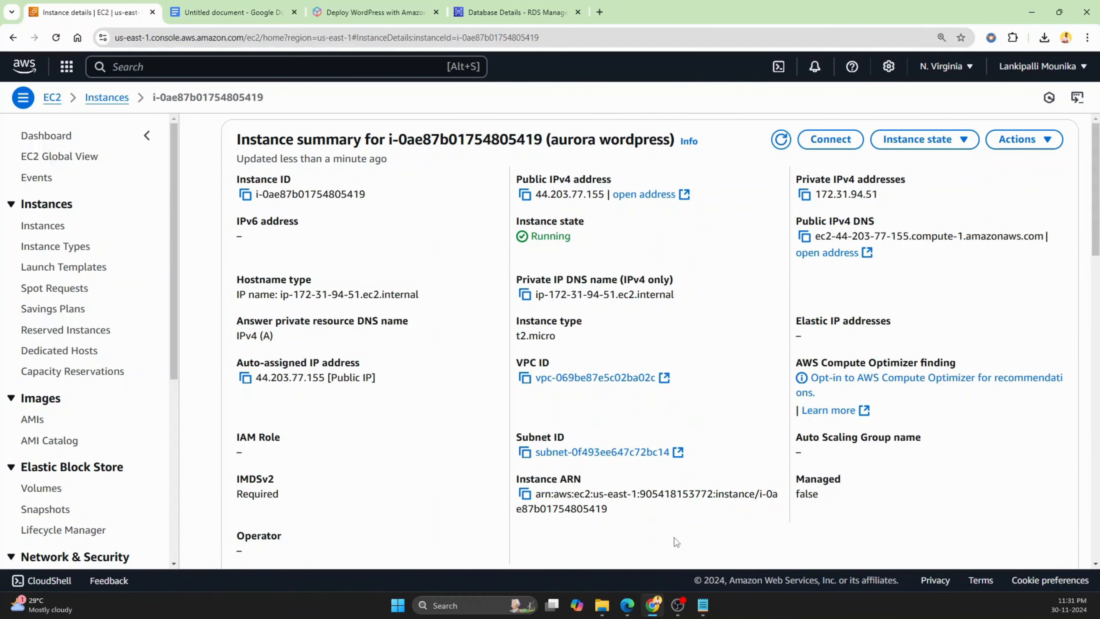
Connect to the aurora wordpress instance through EC2 Instance Connect as ec2-user
{"action": "left_click", "coordinate": [828, 145]}
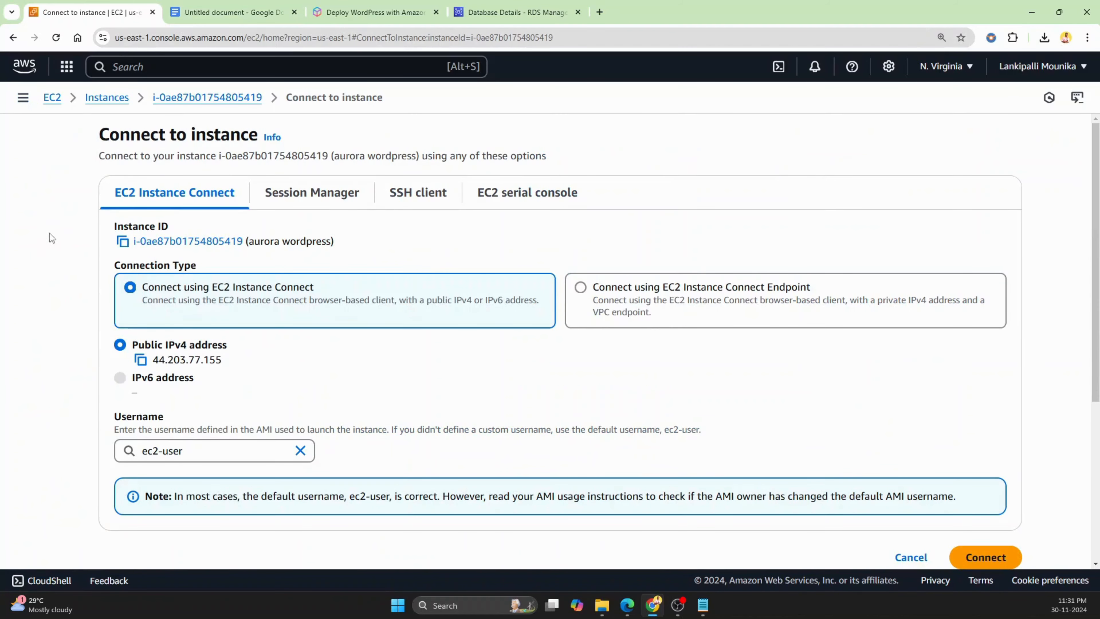
{"action": "scroll", "coordinate": [782, 480], "scroll_direction": "down", "scroll_amount": 2}
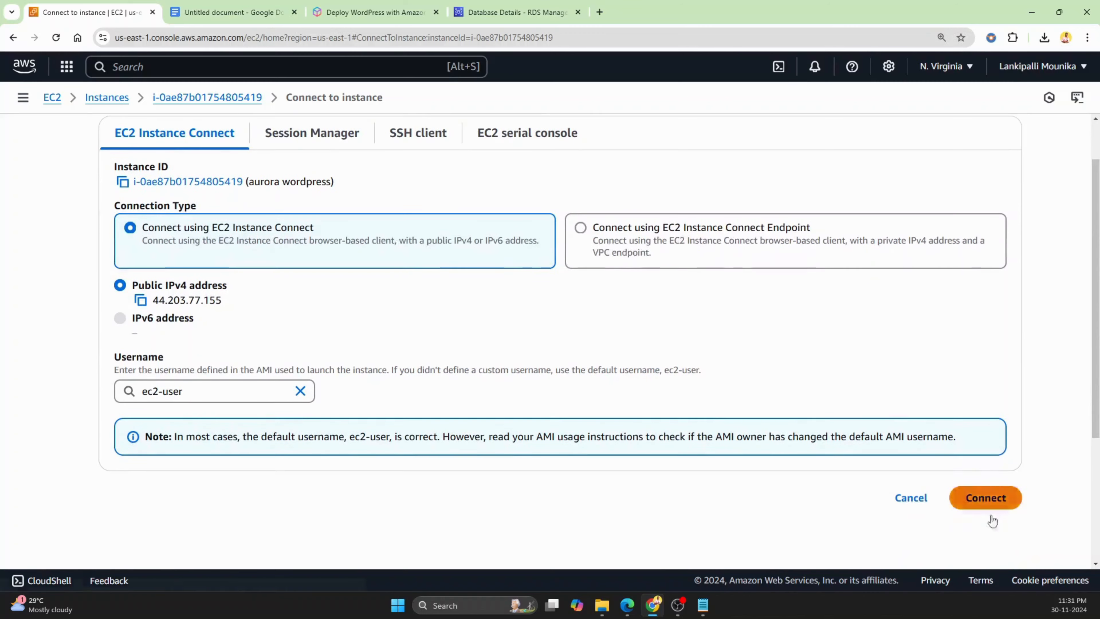
{"action": "left_click", "coordinate": [986, 498]}
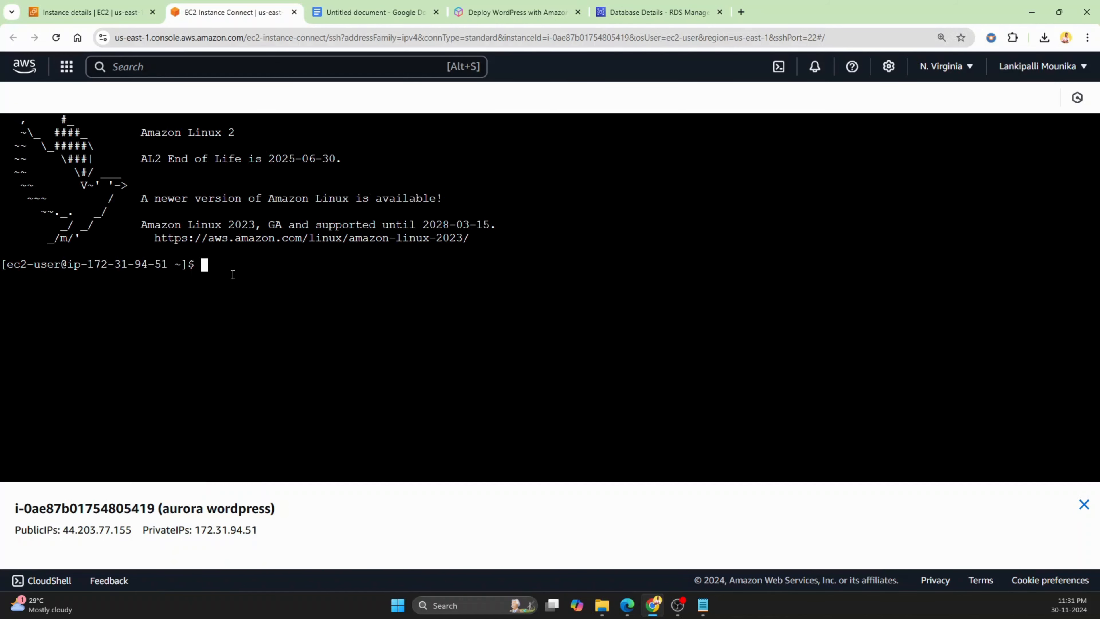
Select the sudo yum install -y mysql command in the notes document and switch back to the instance terminal
{"action": "left_click_drag", "start_coordinate": [388, 13], "coordinate": [594, 15]}
{"action": "scroll", "coordinate": [552, 296], "scroll_direction": "up", "scroll_amount": 4}
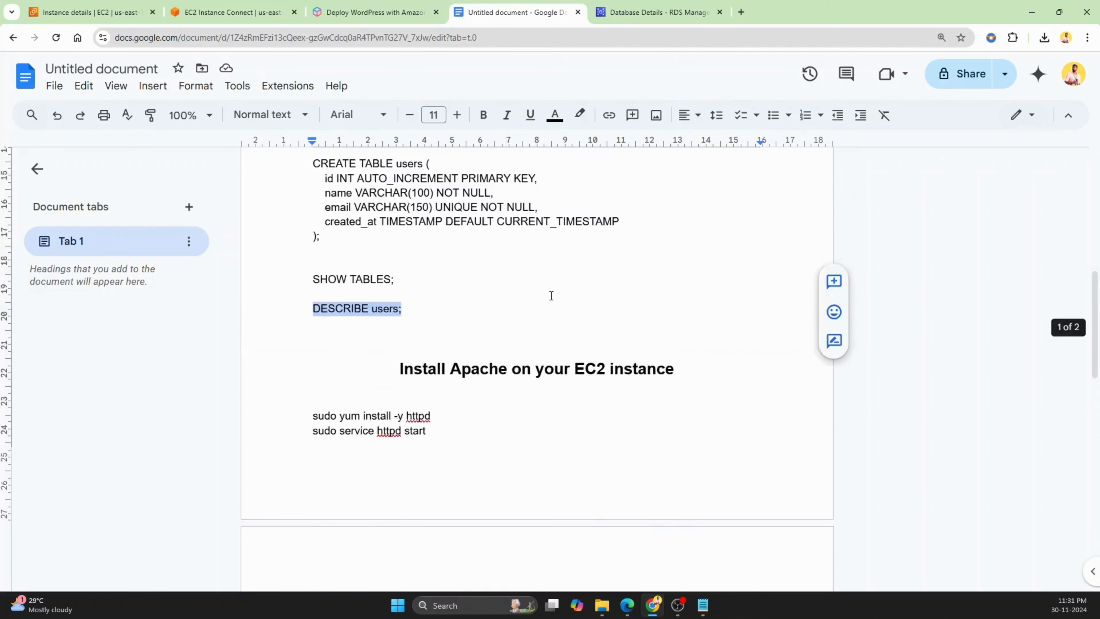
{"action": "scroll", "coordinate": [552, 296], "scroll_direction": "up", "scroll_amount": 15}
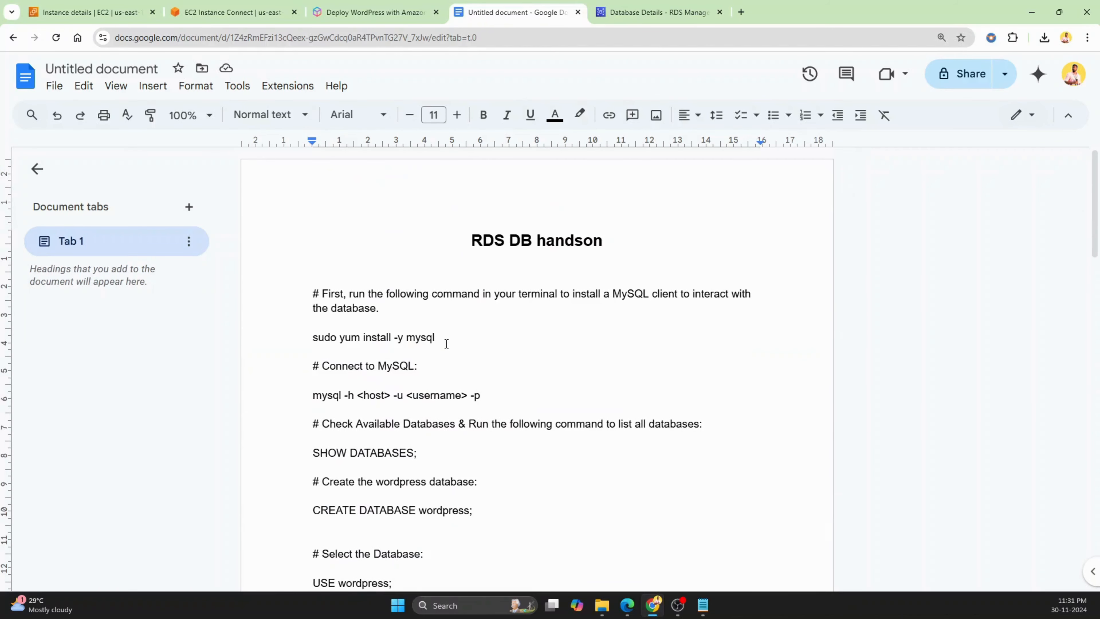
{"action": "left_click_drag", "start_coordinate": [443, 338], "coordinate": [311, 338]}
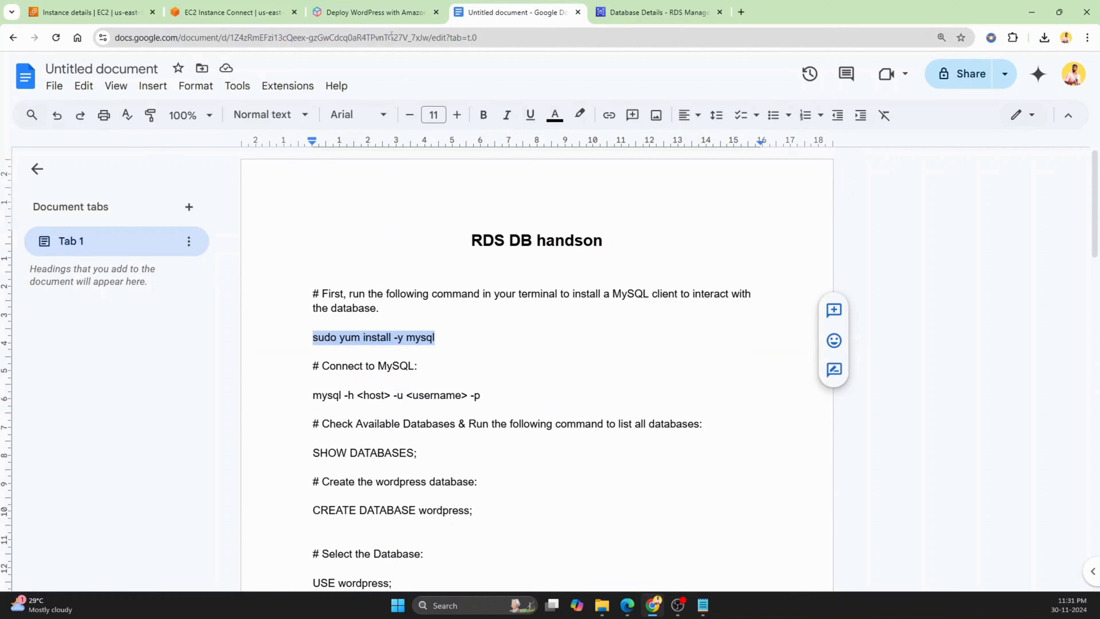
{"action": "left_click", "coordinate": [386, 13]}
{"action": "left_click", "coordinate": [245, 11]}
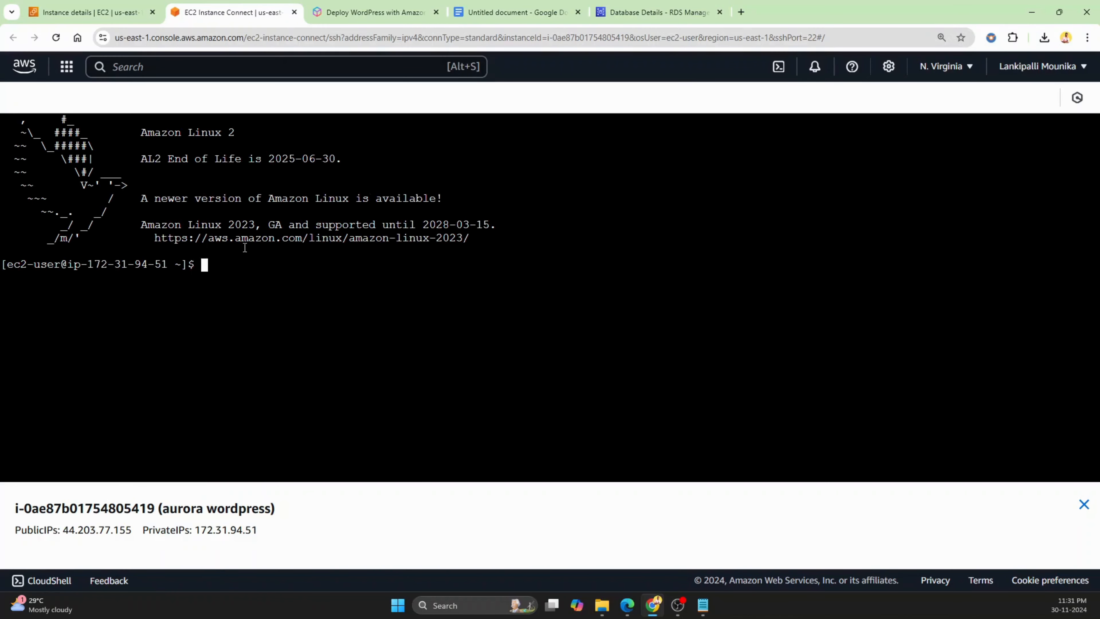
Paste the sudo yum install -y mysql command into the instance terminal and run it to install the MySQL client
{"action": "right_click", "coordinate": [246, 265]}
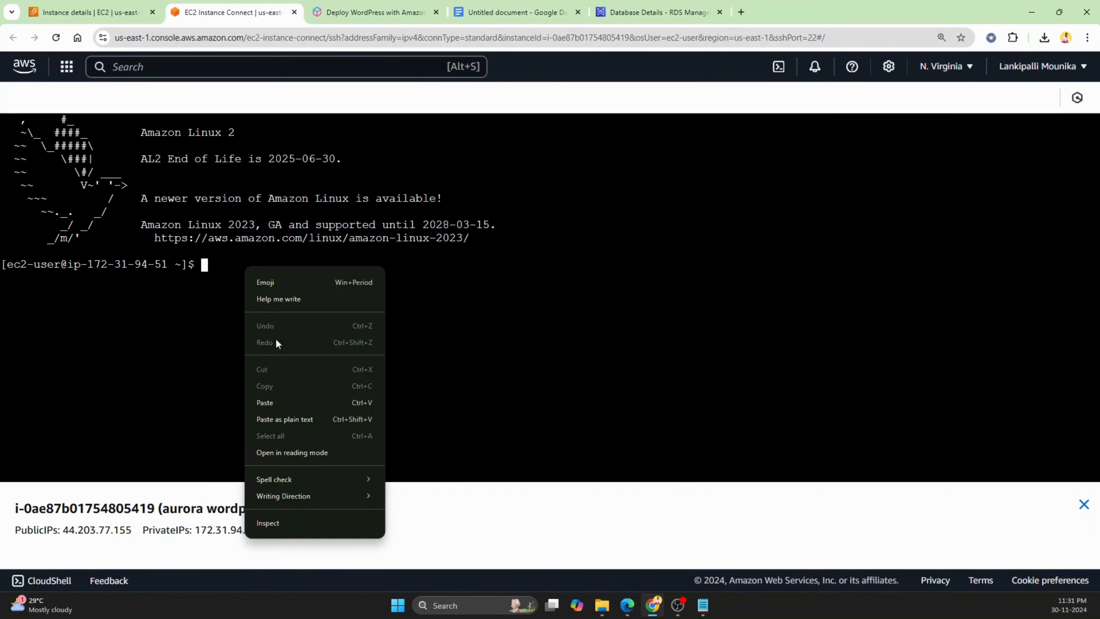
{"action": "left_click", "coordinate": [284, 404]}
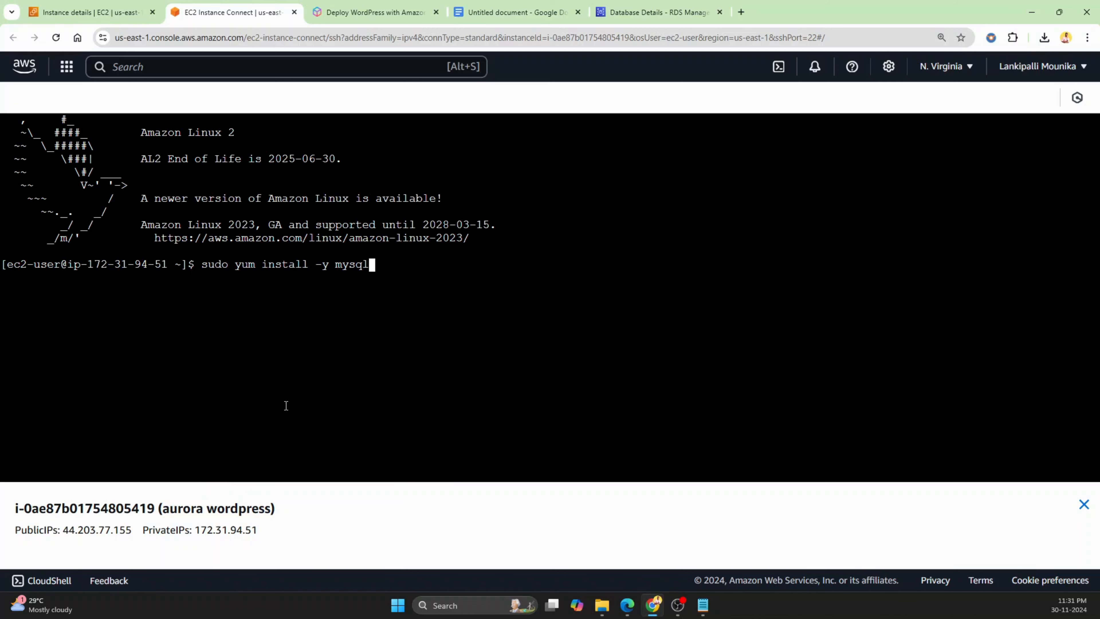
{"action": "key", "text": "Return"}
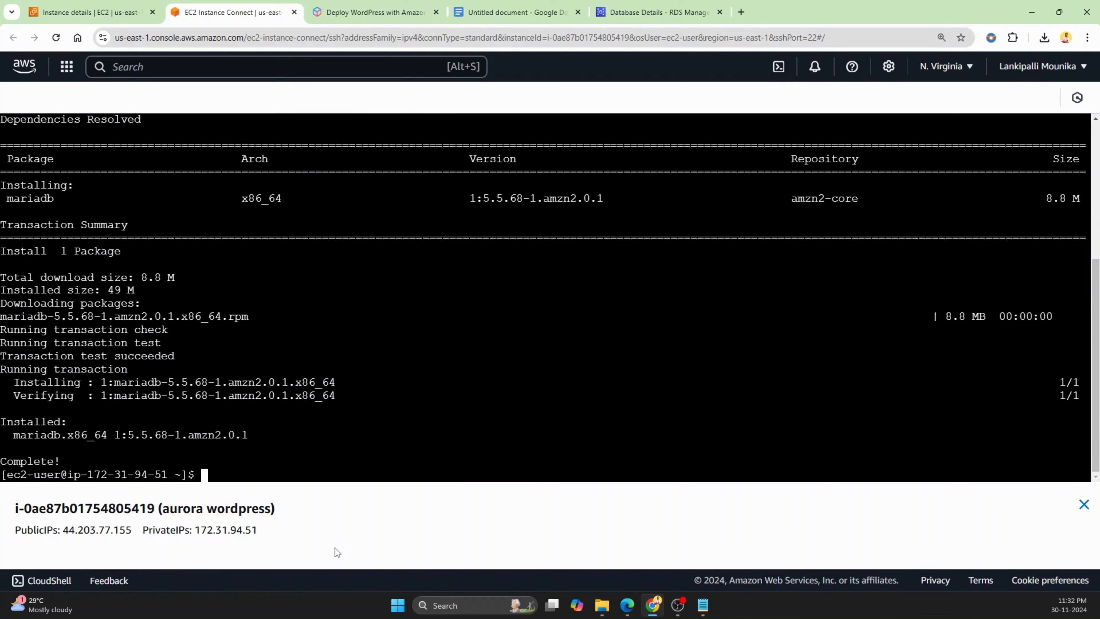
Select the mysql -h <host> -u <username> -p command in the notes document and switch back to the terminal
{"action": "left_click", "coordinate": [552, 8]}
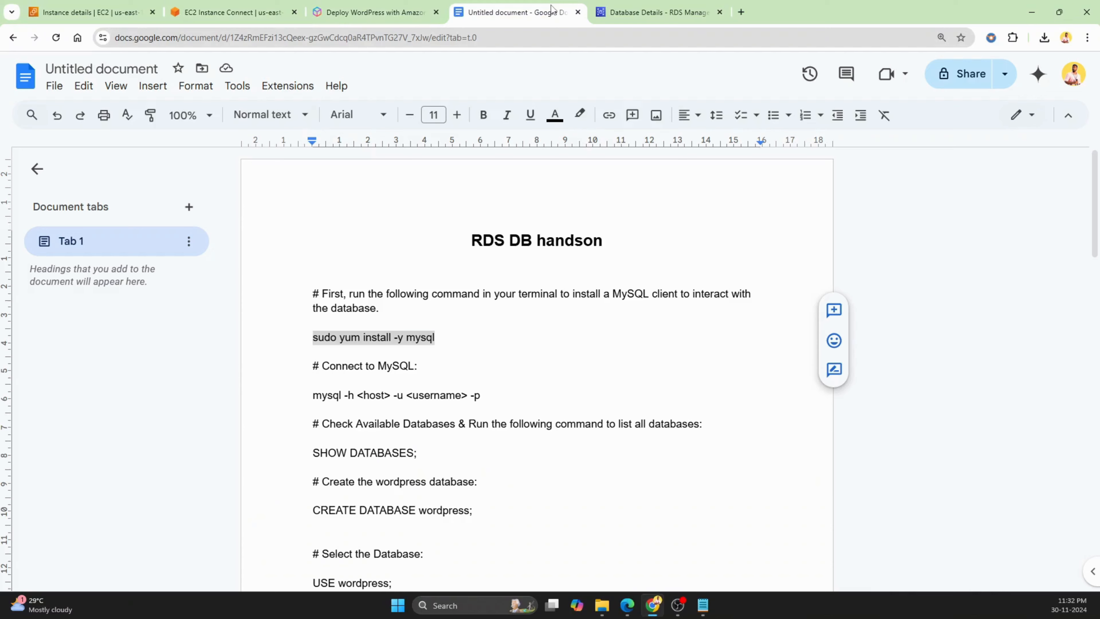
{"action": "scroll", "coordinate": [457, 277], "scroll_direction": "down", "scroll_amount": 3}
{"action": "left_click_drag", "start_coordinate": [481, 276], "coordinate": [282, 277]}
{"action": "key", "text": "ctrl+c"}
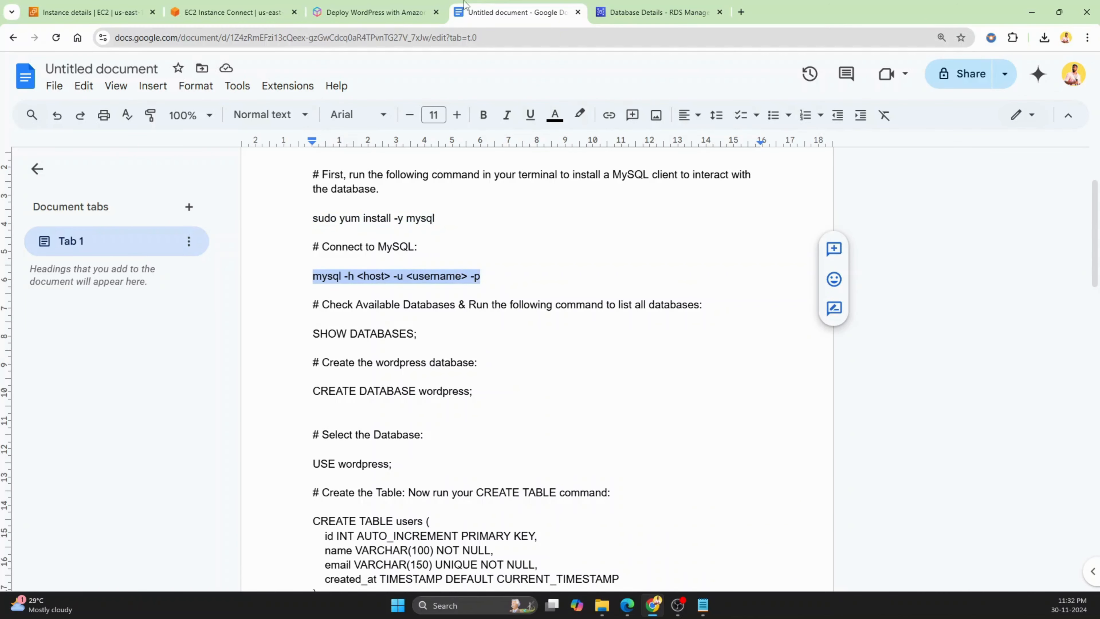
{"action": "left_click", "coordinate": [232, 8]}
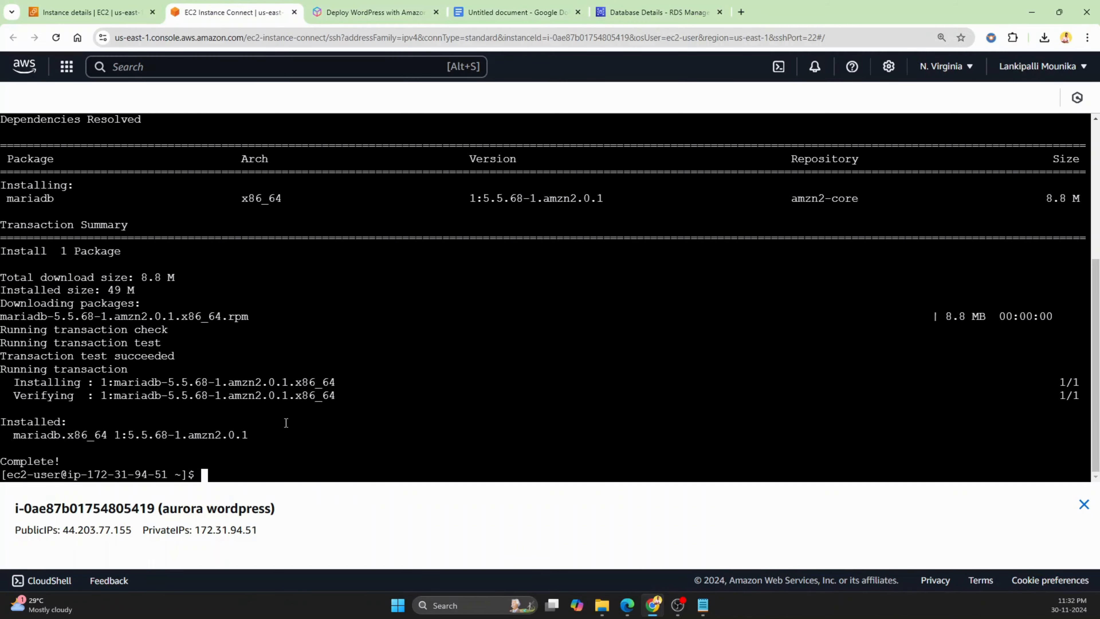
Paste the mysql -h <host> -u <username> -p connection command into the terminal and delete the <host> placeholder
{"action": "left_click_drag", "start_coordinate": [553, 11], "coordinate": [408, 9]}
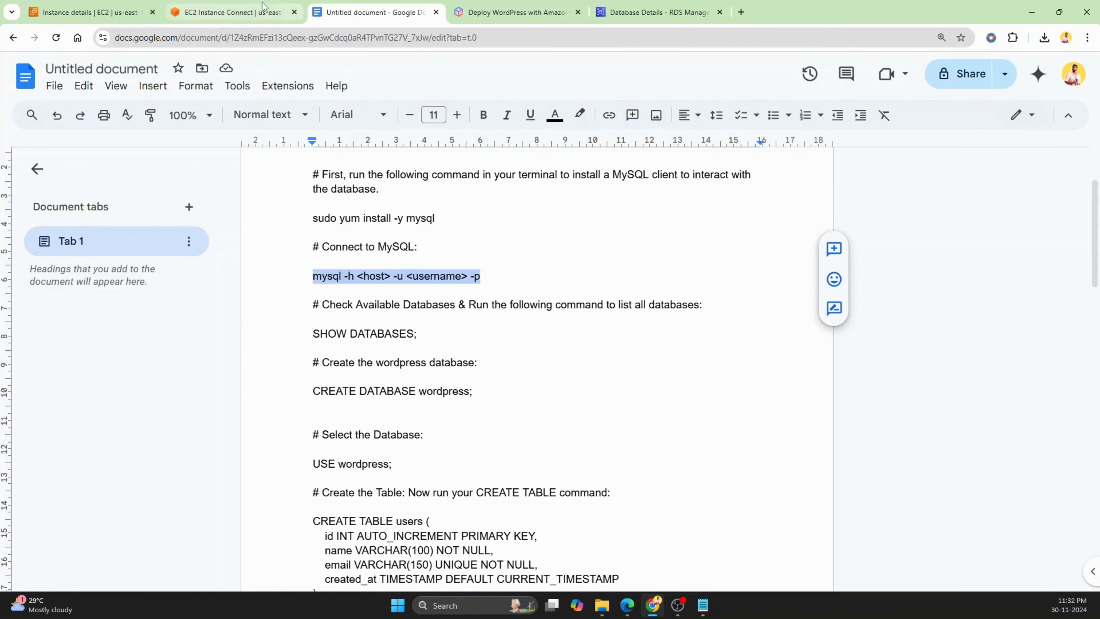
{"action": "left_click", "coordinate": [244, 12]}
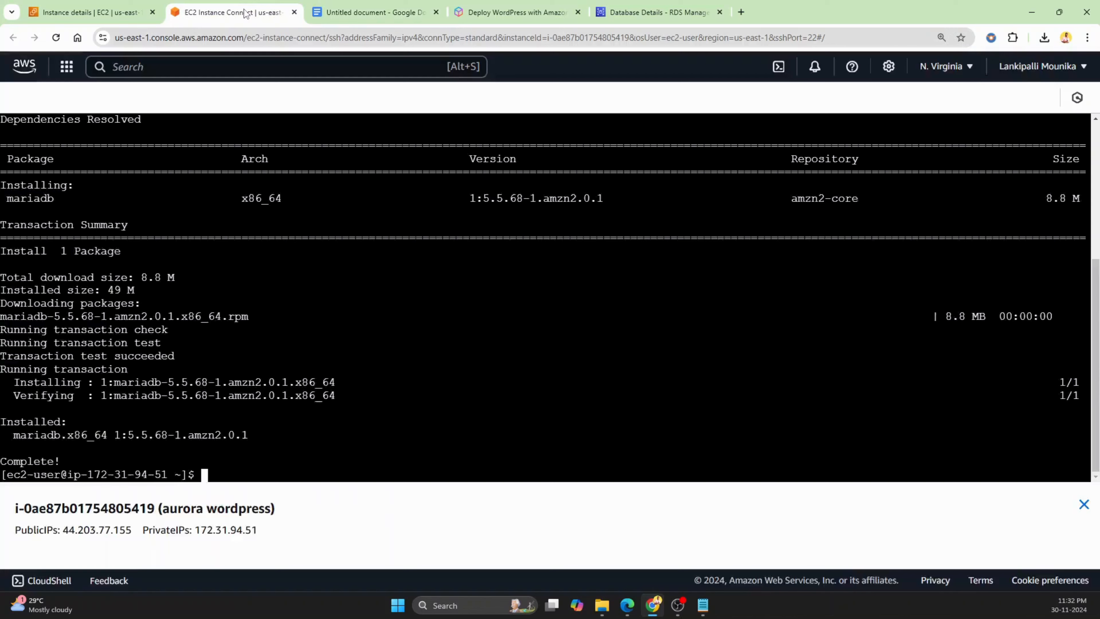
{"action": "right_click", "coordinate": [268, 472]}
{"action": "left_click", "coordinate": [328, 337]}
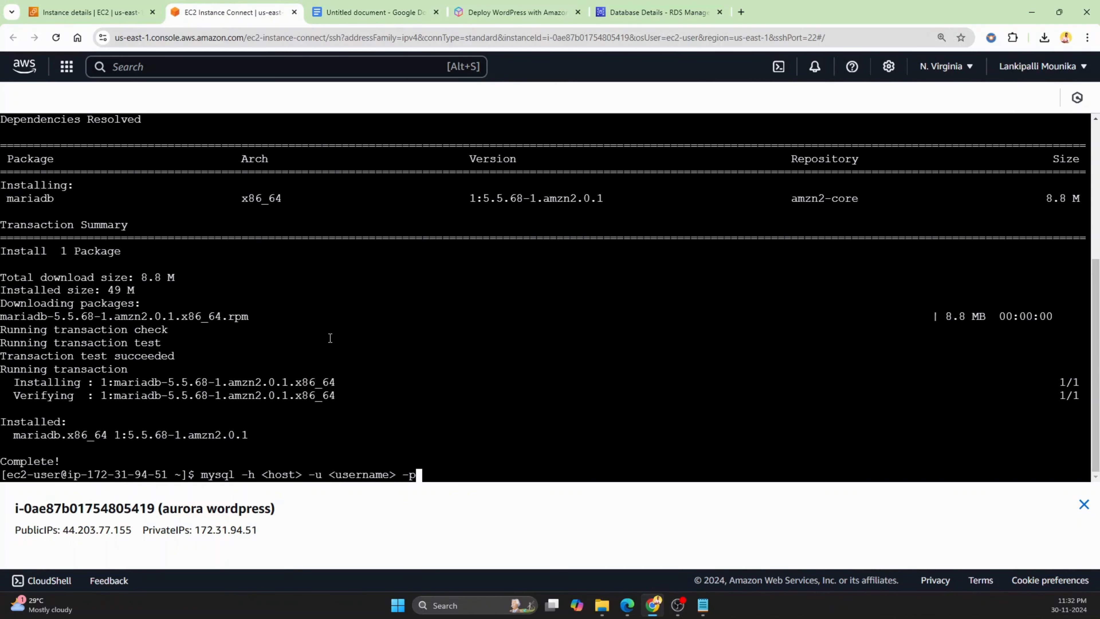
{"action": "key", "text": "Left"}
{"action": "key", "text": "Left"}
{"action": "key", "text": "Left"}
{"action": "key", "text": "Left"}
{"action": "key", "text": "Left"}
{"action": "key", "text": "Left"}
{"action": "key", "text": "Left"}
{"action": "key", "text": "Left"}
{"action": "key", "text": "Left"}
{"action": "key", "text": "Left"}
{"action": "key", "text": "Left"}
{"action": "key", "text": "Left"}
{"action": "key", "text": "Left"}
{"action": "key", "text": "Left"}
{"action": "key", "text": "Left"}
{"action": "key", "text": "Left"}
{"action": "key", "text": "Left"}
{"action": "key", "text": "Left"}
{"action": "key", "text": "Right"}
{"action": "key", "text": "BackSpace"}
{"action": "key", "text": "BackSpace"}
{"action": "key", "text": "BackSpace"}
{"action": "key", "text": "BackSpace"}
{"action": "key", "text": "BackSpace"}
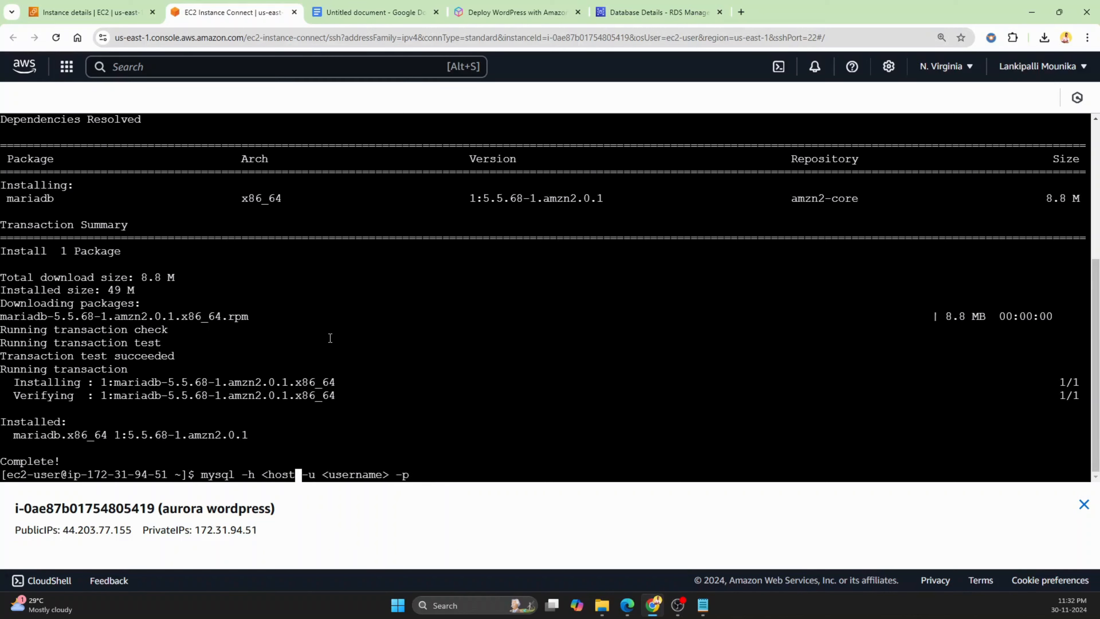
{"action": "key", "text": "BackSpace"}
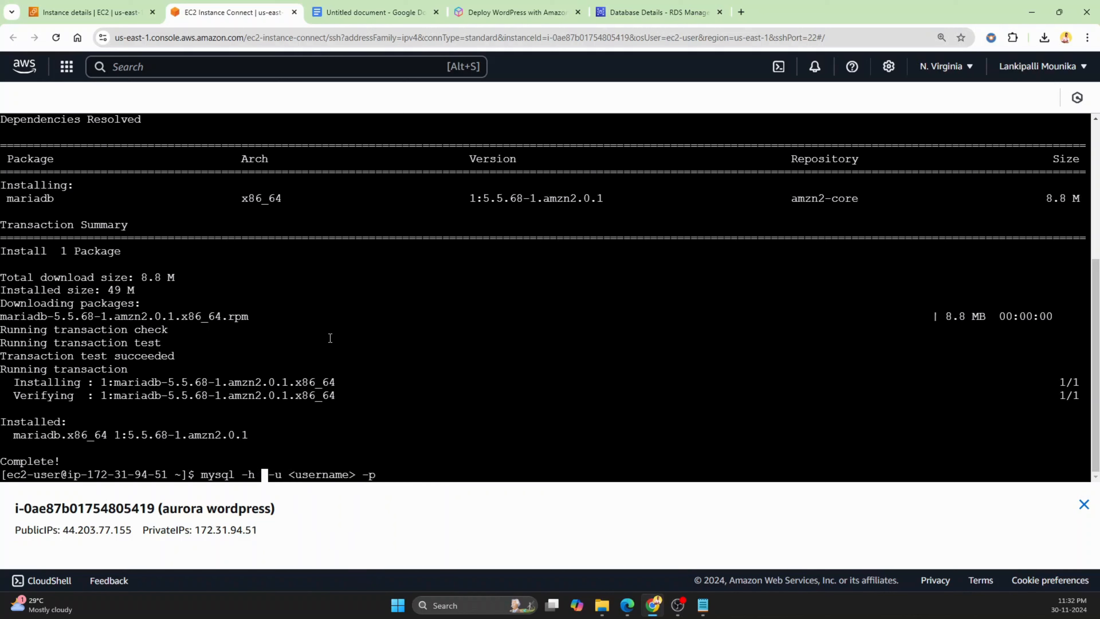
Refresh the wordpress database details page and copy the cluster's writer endpoint
{"action": "left_click", "coordinate": [667, 12]}
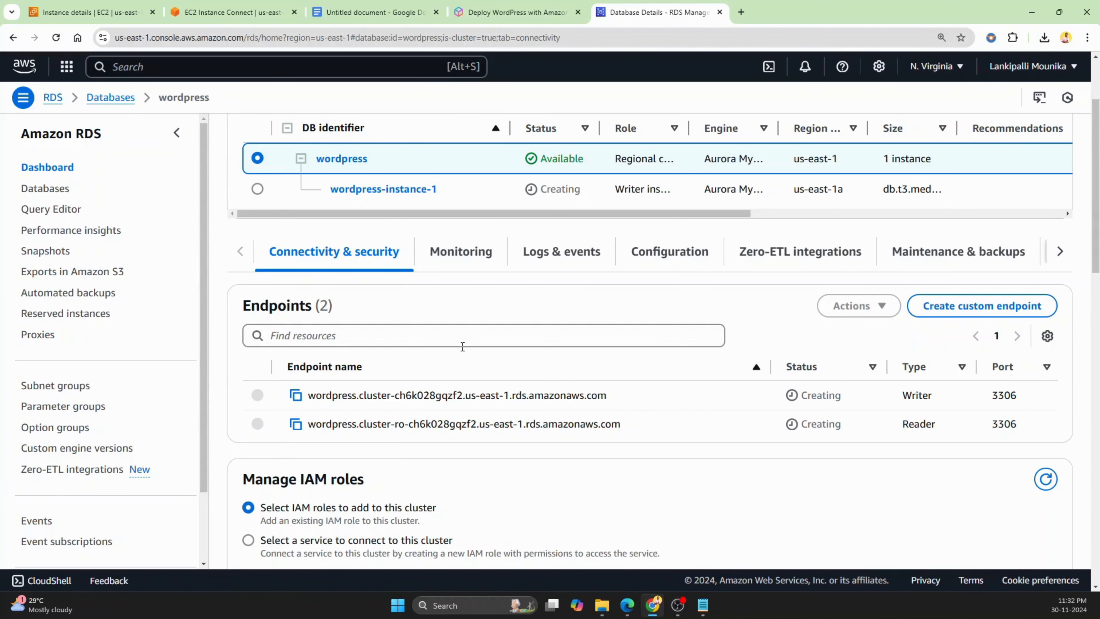
{"action": "scroll", "coordinate": [463, 346], "scroll_direction": "up", "scroll_amount": 2}
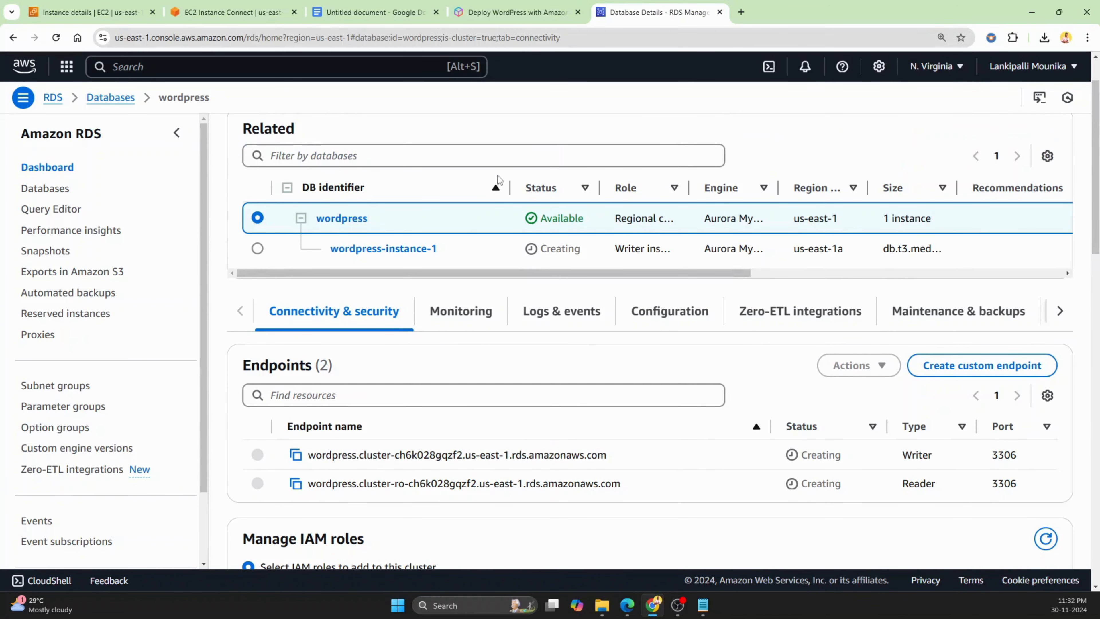
{"action": "left_click", "coordinate": [52, 39]}
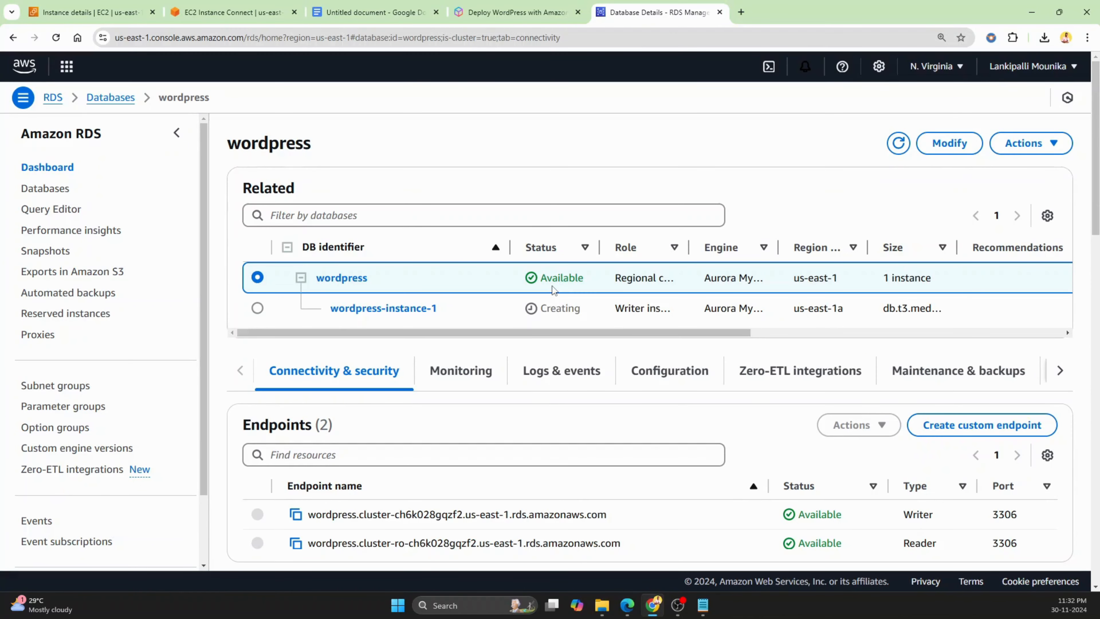
{"action": "scroll", "coordinate": [582, 322], "scroll_direction": "down", "scroll_amount": 3}
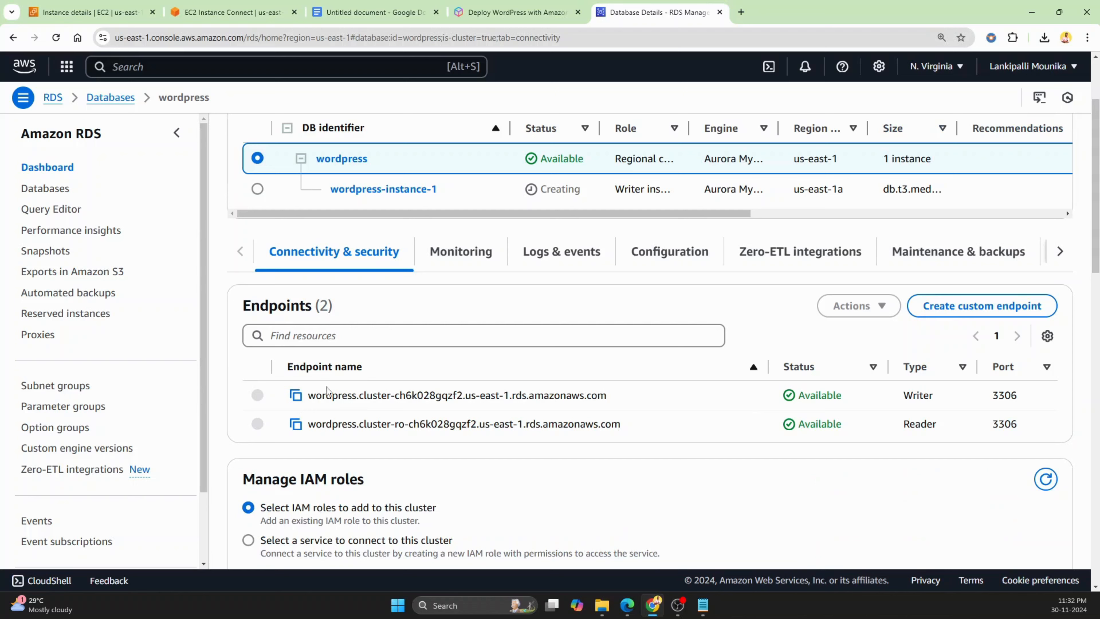
{"action": "left_click", "coordinate": [296, 395]}
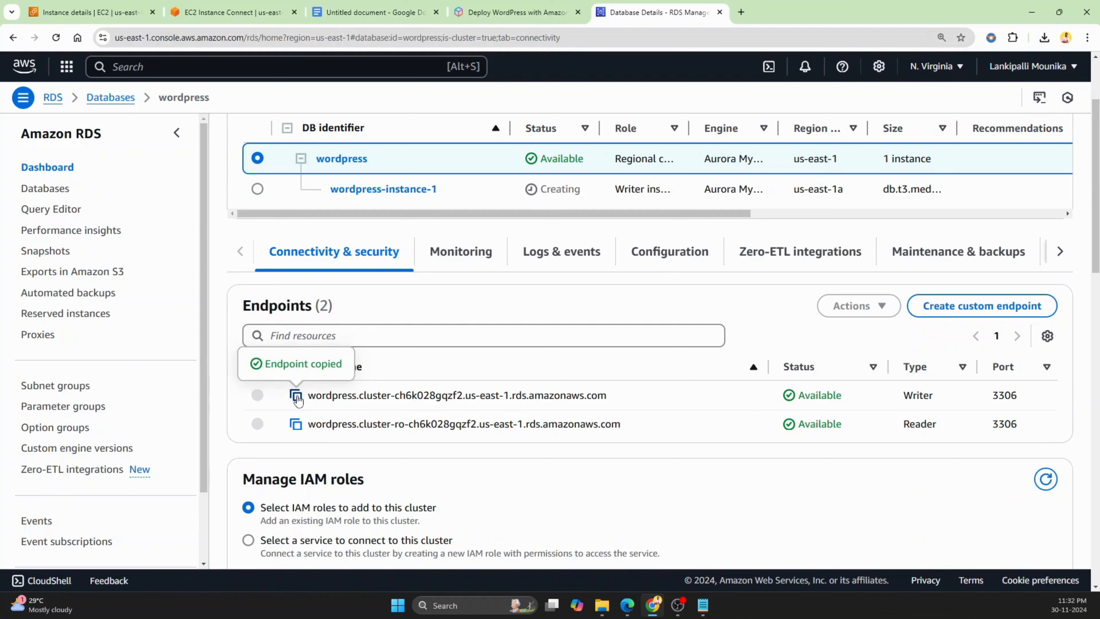
Insert the copied writer endpoint as the host in the terminal command and delete the <username> placeholder
{"action": "left_click_drag", "start_coordinate": [242, 11], "coordinate": [497, 16]}
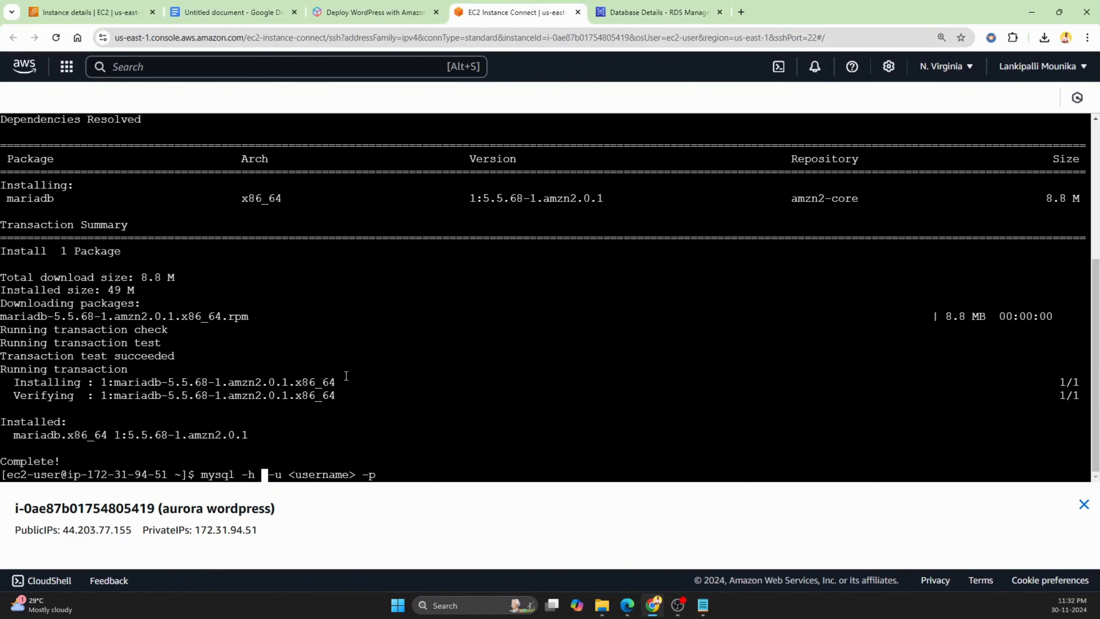
{"action": "right_click", "coordinate": [263, 477]}
{"action": "left_click", "coordinate": [299, 342]}
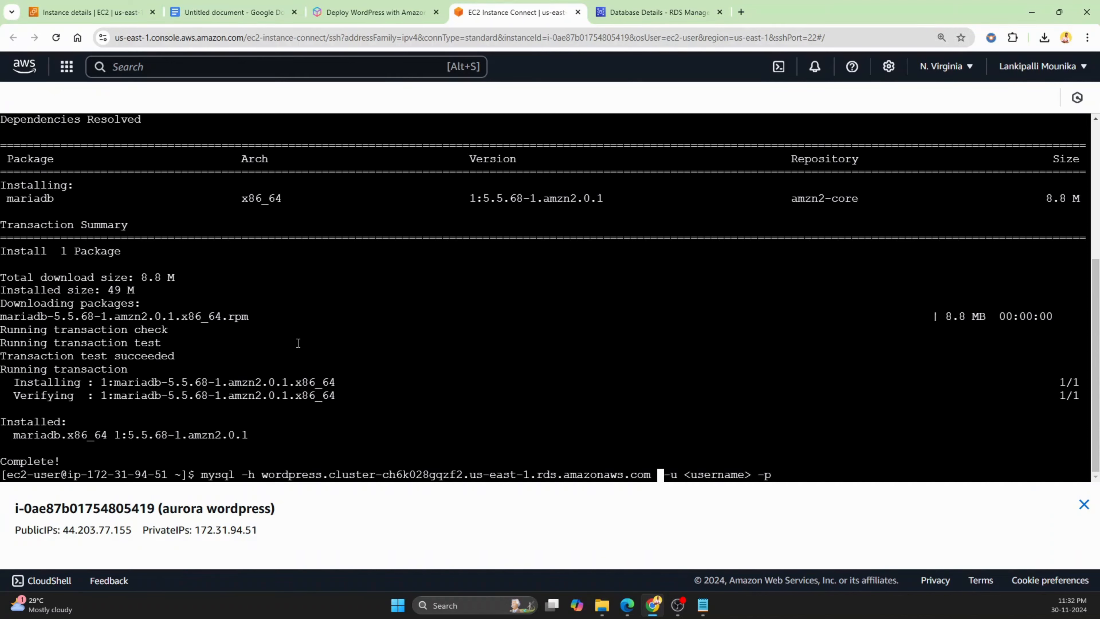
{"action": "key", "text": "Right"}
{"action": "key", "text": "Right"}
{"action": "key", "text": "Right"}
{"action": "key", "text": "Right"}
{"action": "key", "text": "Right"}
{"action": "key", "text": "Right"}
{"action": "key", "text": "Right"}
{"action": "key", "text": "Right"}
{"action": "key", "text": "Right"}
{"action": "key", "text": "Right"}
{"action": "key", "text": "Right"}
{"action": "key", "text": "Right"}
{"action": "key", "text": "Right"}
{"action": "key", "text": "Right"}
{"action": "key", "text": "BackSpace"}
{"action": "key", "text": "BackSpace"}
{"action": "key", "text": "BackSpace"}
{"action": "key", "text": "BackSpace"}
{"action": "key", "text": "BackSpace"}
{"action": "key", "text": "BackSpace"}
{"action": "key", "text": "BackSpace"}
{"action": "key", "text": "BackSpace"}
{"action": "key", "text": "BackSpace"}
{"action": "key", "text": "BackSpace"}
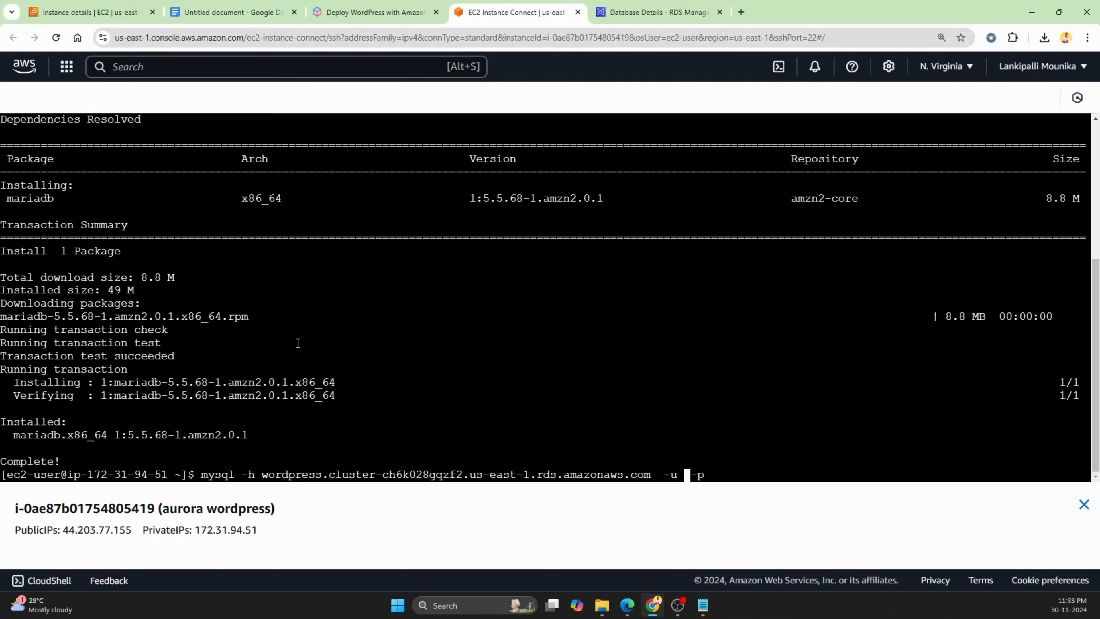
Set the username to admin, run the connection command, and answer the password prompt
{"action": "type", "text": "admin"}
{"action": "key", "text": "Right"}
{"action": "key", "text": "Right"}
{"action": "key", "text": "Right"}
{"action": "key", "text": "Return"}
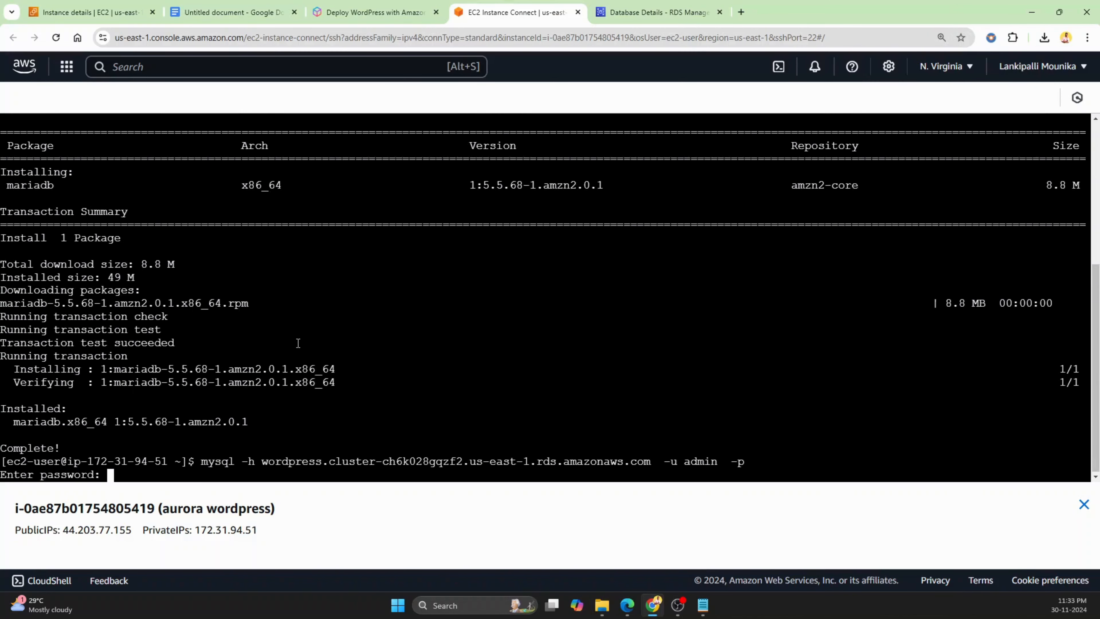
{"action": "key", "text": "Return"}
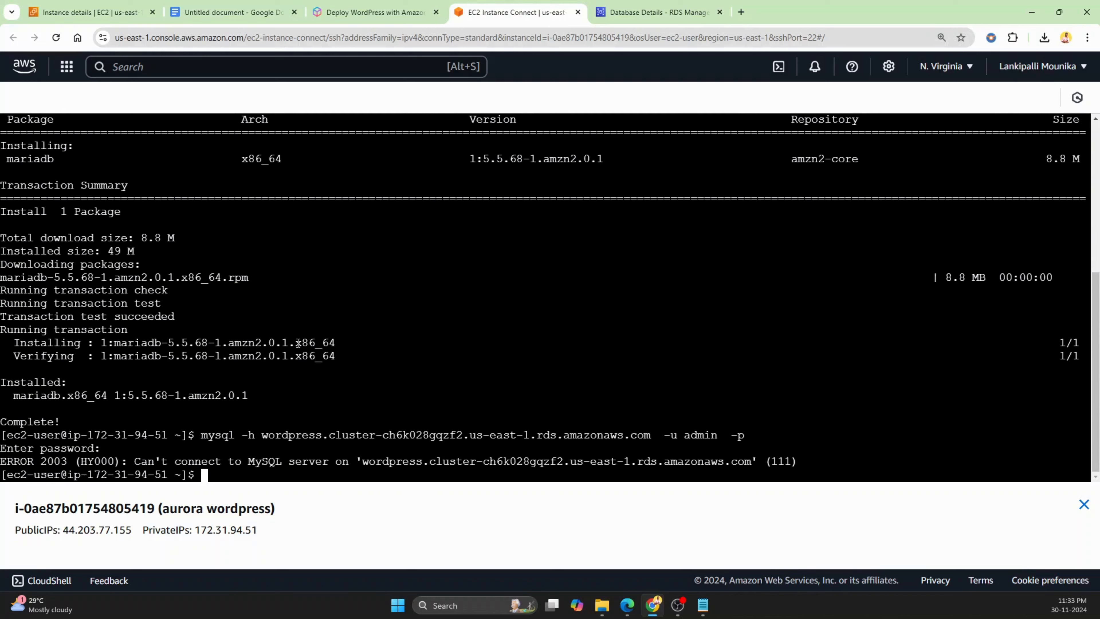